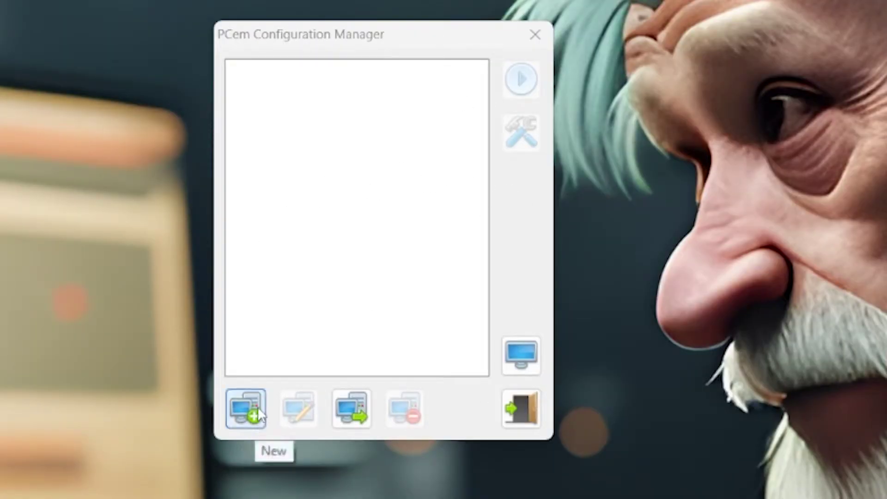
Create a new configuration named 'RetroDos' and open its Configure PCem settings
{"action": "left_click", "coordinate": [256, 406]}
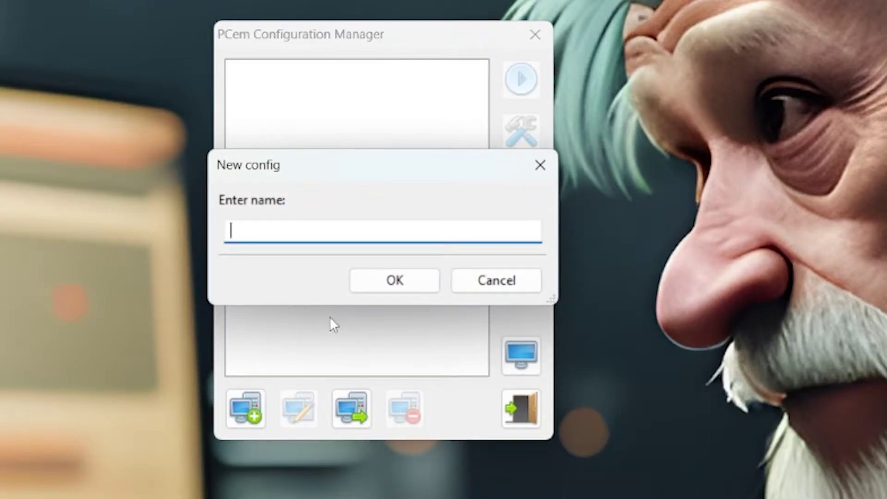
{"action": "type", "text": "Retro"}
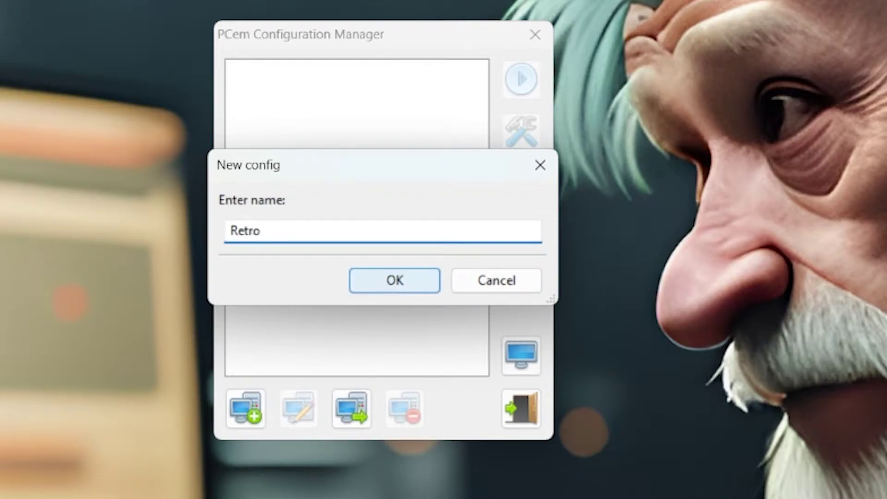
{"action": "type", "text": "Dos"}
{"action": "left_click", "coordinate": [401, 281]}
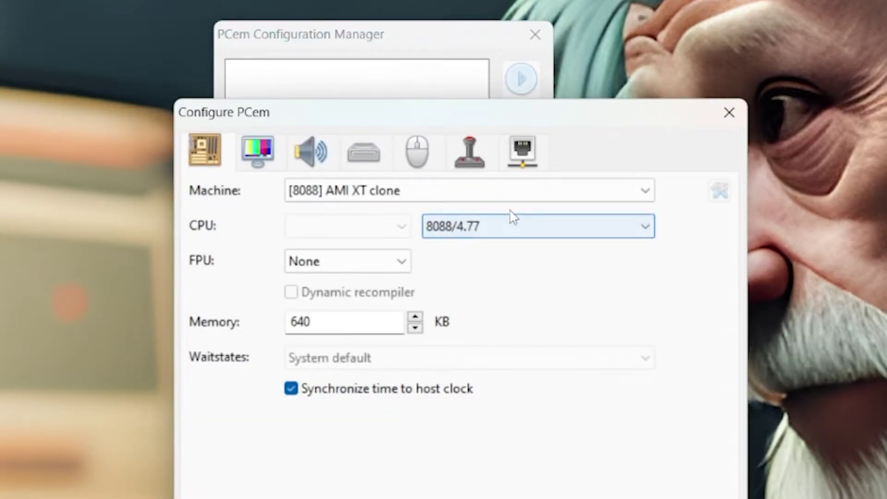
Select the [Socket 5] Intel Advanced/ZP machine type
{"action": "left_click_drag", "start_coordinate": [396, 121], "coordinate": [336, 21]}
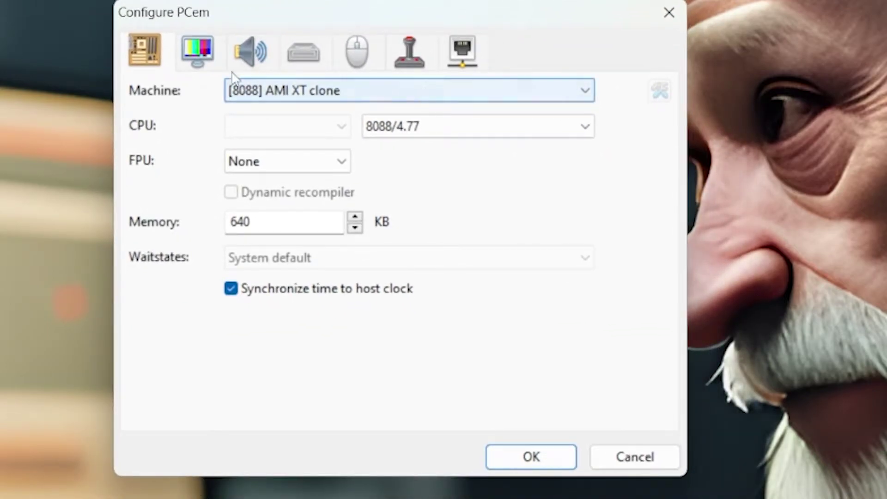
{"action": "left_click", "coordinate": [338, 101]}
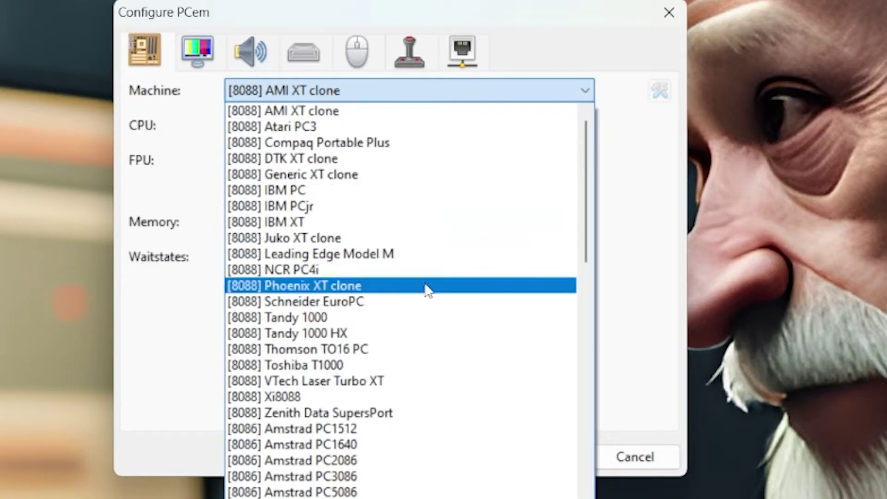
{"action": "scroll", "coordinate": [422, 278], "scroll_direction": "down", "scroll_amount": 7}
{"action": "scroll", "coordinate": [480, 286], "scroll_direction": "down", "scroll_amount": 5}
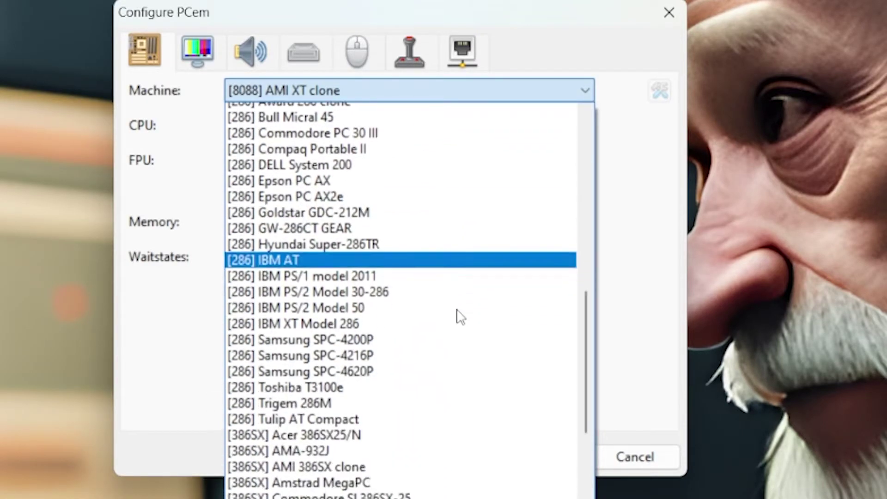
{"action": "scroll", "coordinate": [456, 307], "scroll_direction": "down", "scroll_amount": 9}
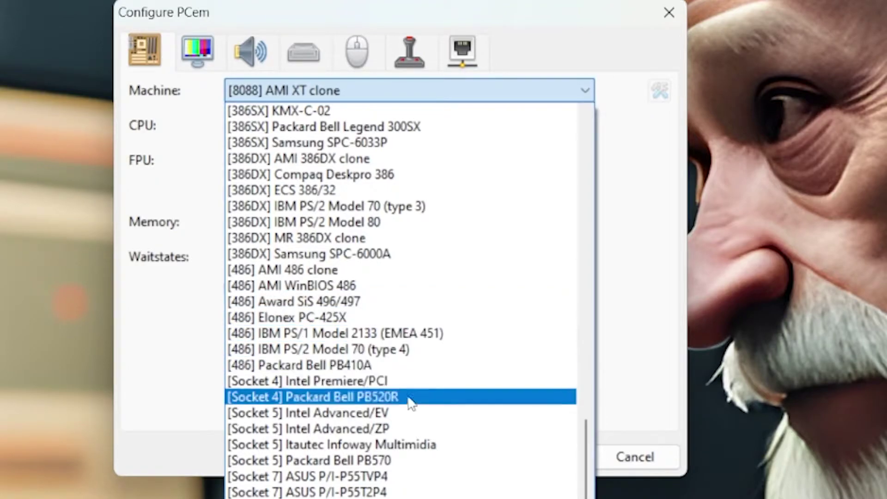
{"action": "left_click", "coordinate": [410, 430]}
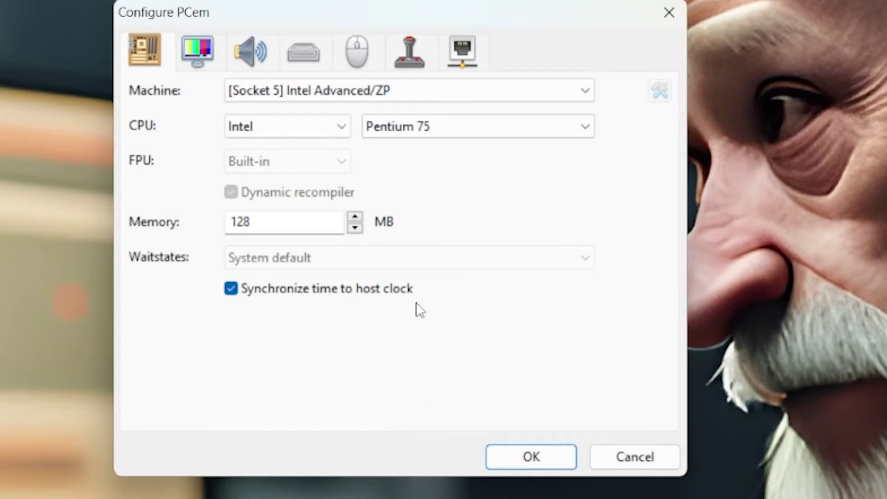
Set the CPU to Pentium 133 and the memory to 16 MB
{"action": "left_click", "coordinate": [455, 126]}
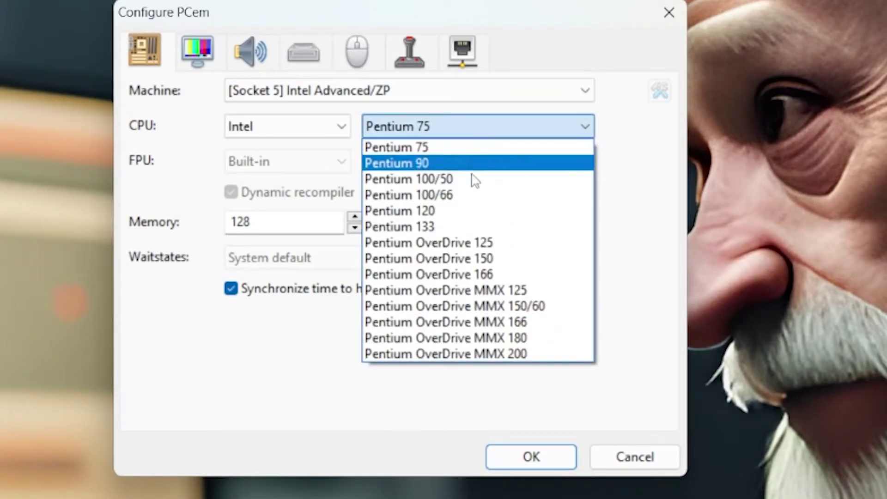
{"action": "left_click", "coordinate": [452, 227]}
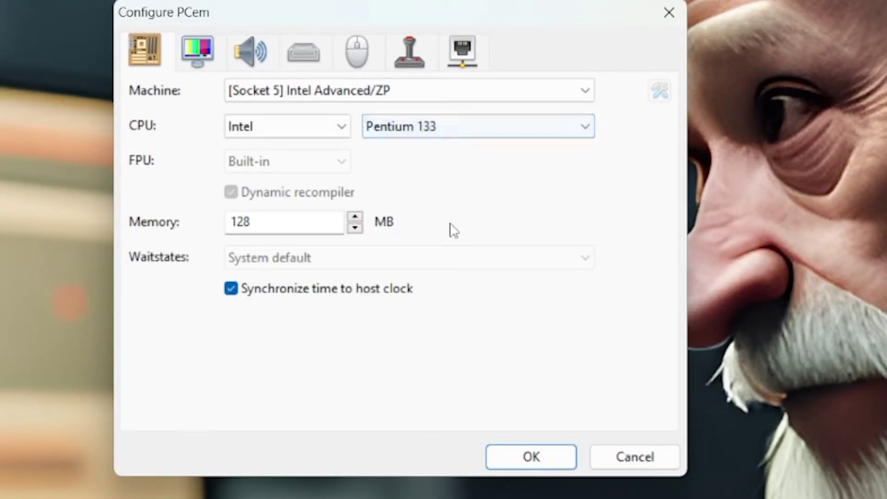
{"action": "left_click", "coordinate": [290, 224]}
{"action": "left_click", "coordinate": [359, 229]}
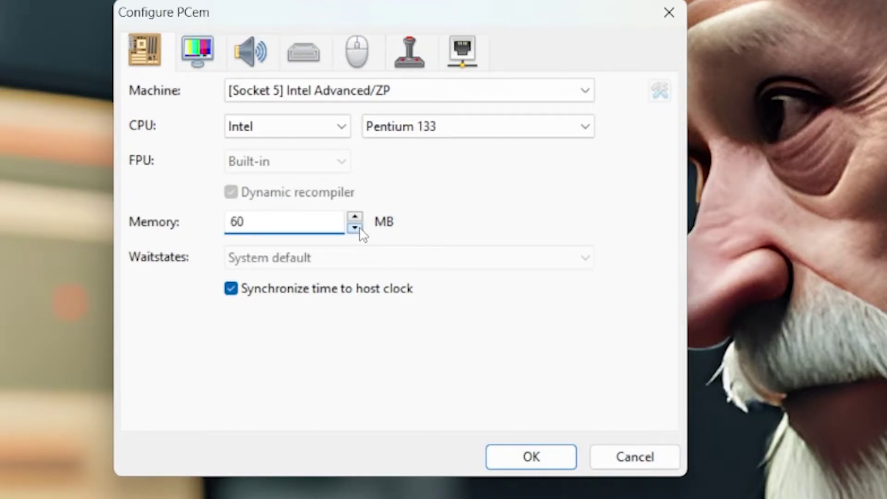
{"action": "left_click", "coordinate": [359, 229]}
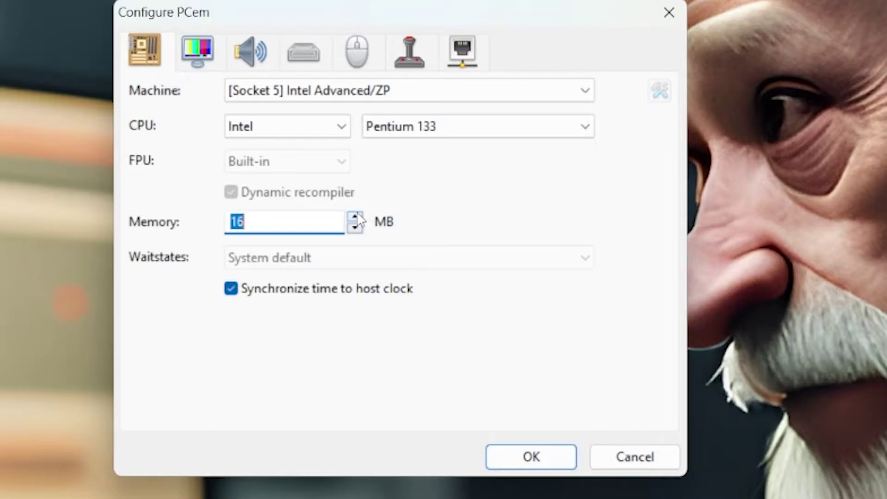
{"action": "left_click", "coordinate": [301, 218]}
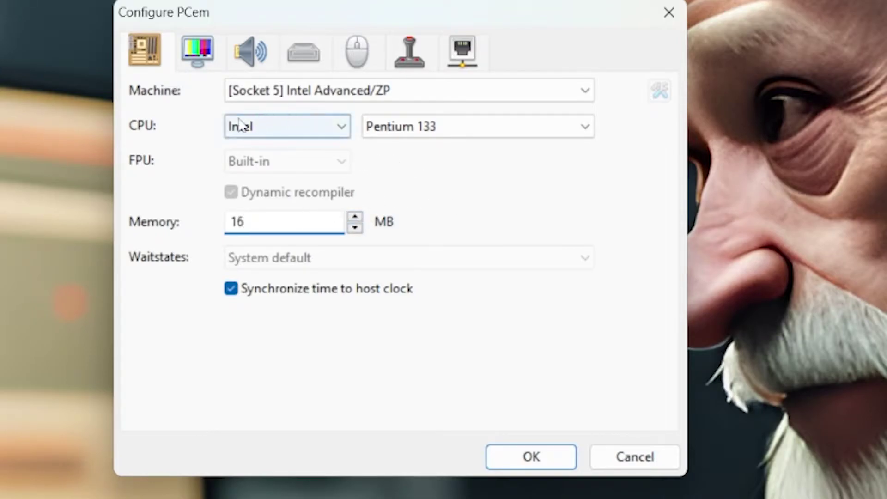
Set the video device to VGA with 8-bit speed
{"action": "key", "text": "ctrl+Tab"}
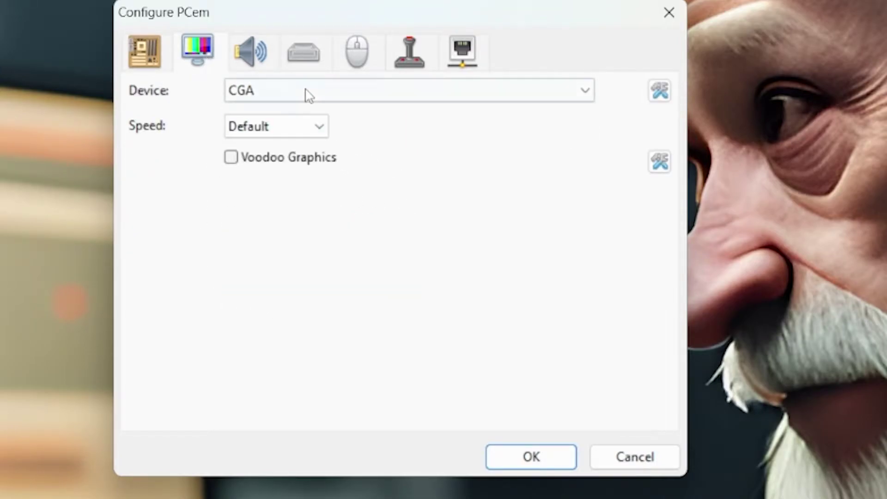
{"action": "left_click", "coordinate": [309, 95]}
{"action": "scroll", "coordinate": [405, 356], "scroll_direction": "down", "scroll_amount": 3}
{"action": "key", "text": "Escape"}
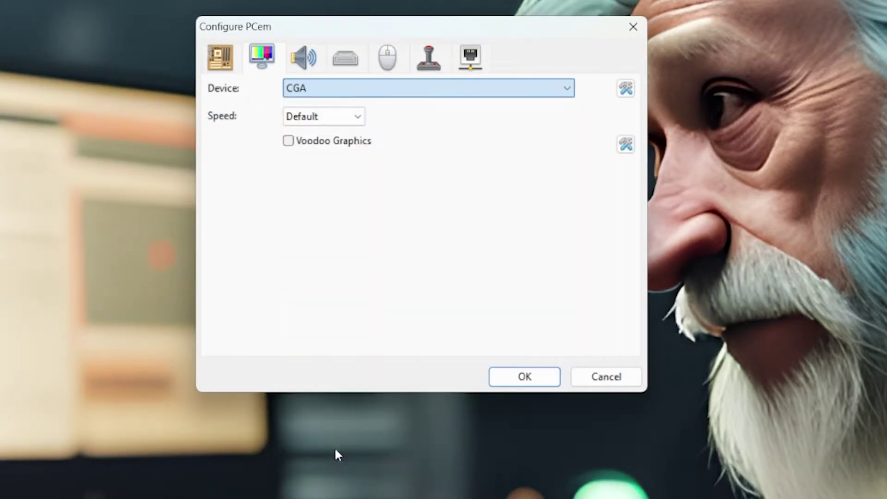
{"action": "key", "text": "v"}
{"action": "left_click", "coordinate": [339, 117]}
{"action": "left_click", "coordinate": [340, 147]}
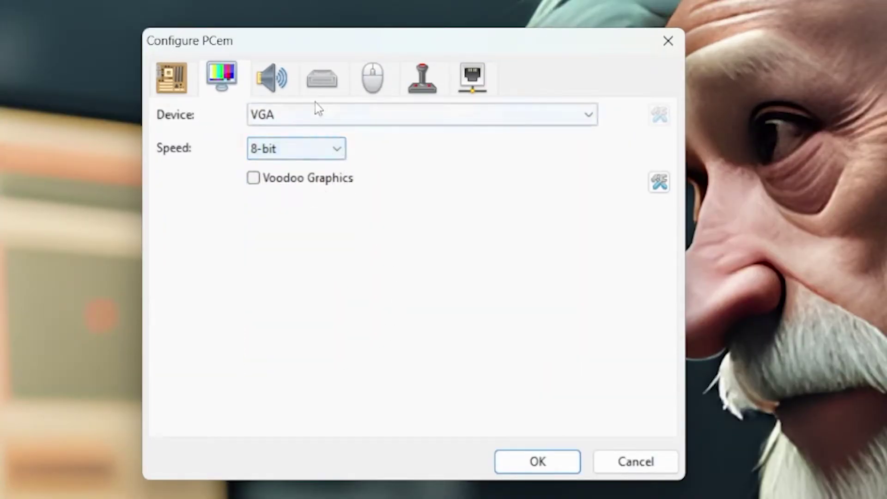
Choose Sound Blaster 16 as the sound card
{"action": "left_click", "coordinate": [279, 83]}
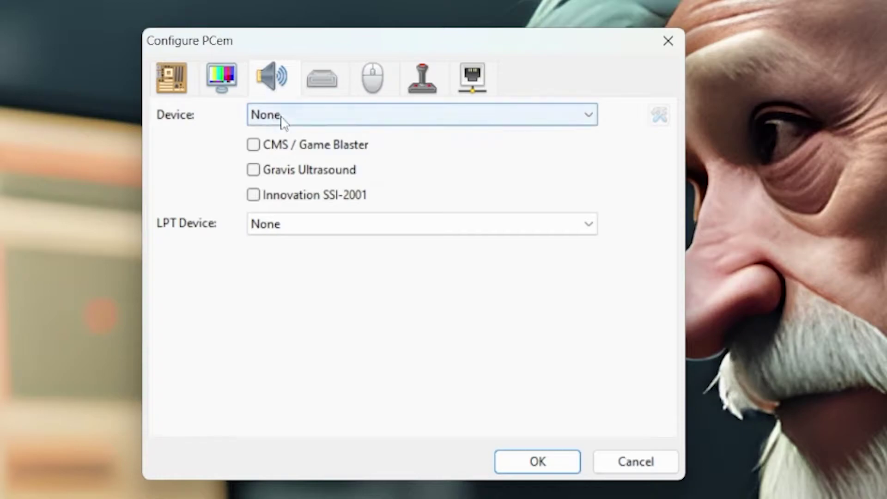
{"action": "left_click", "coordinate": [283, 116]}
{"action": "left_click", "coordinate": [332, 239]}
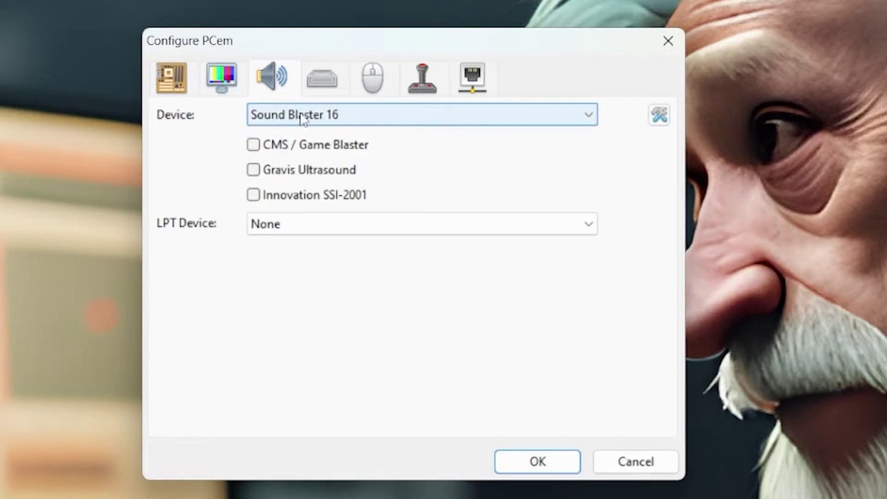
{"action": "left_click", "coordinate": [326, 92]}
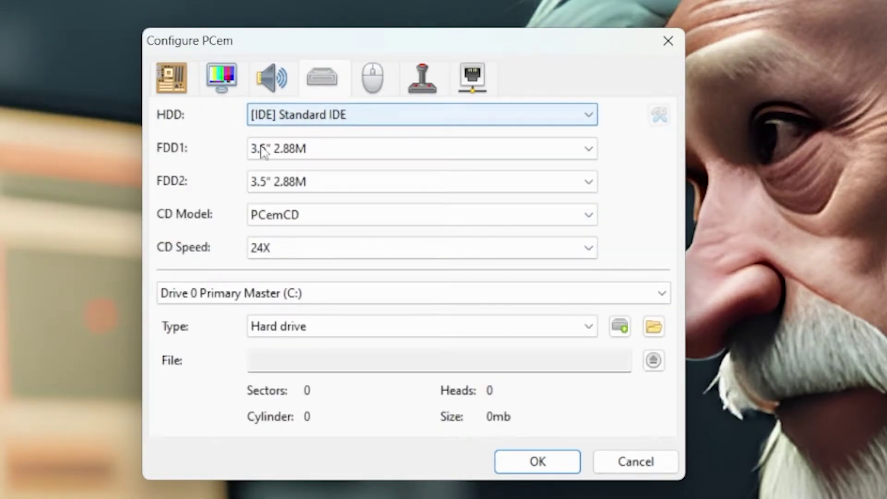
Set FDD1 to 3.5" 1.44M, FDD2 to None, and the CD model to AZT CDA 468-02I 4X
{"action": "left_click", "coordinate": [303, 151]}
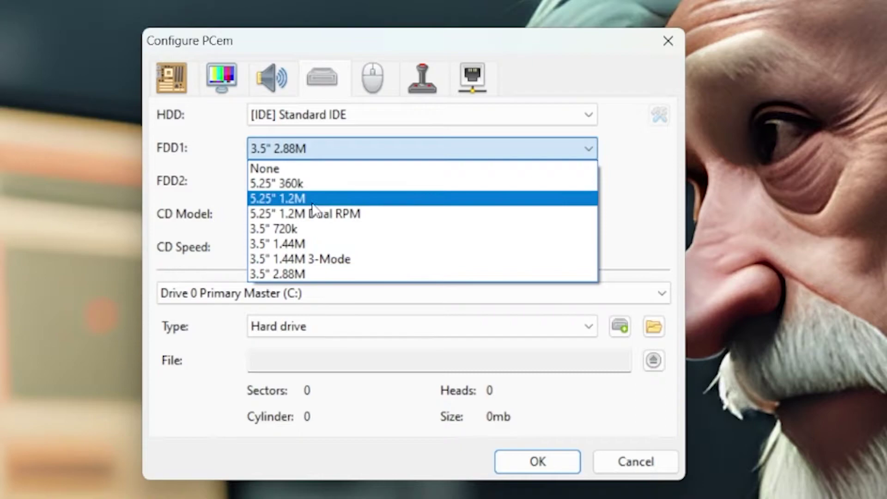
{"action": "left_click", "coordinate": [297, 244]}
{"action": "left_click", "coordinate": [297, 180]}
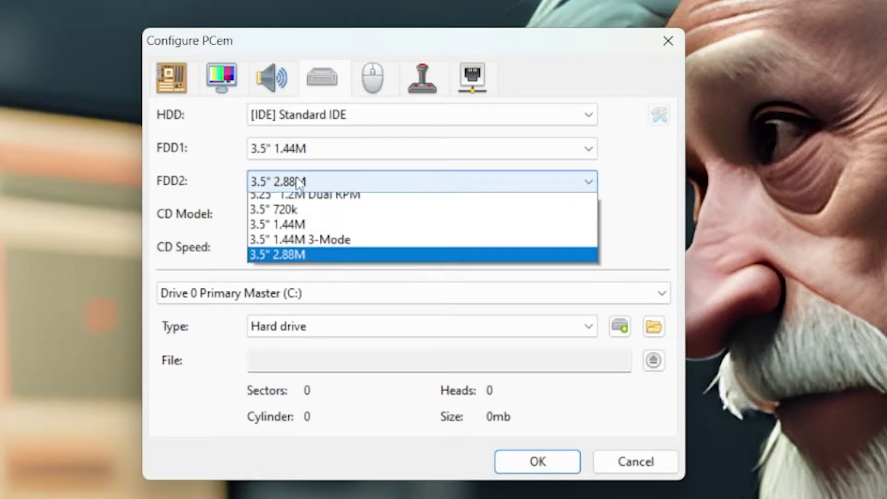
{"action": "left_click", "coordinate": [298, 201]}
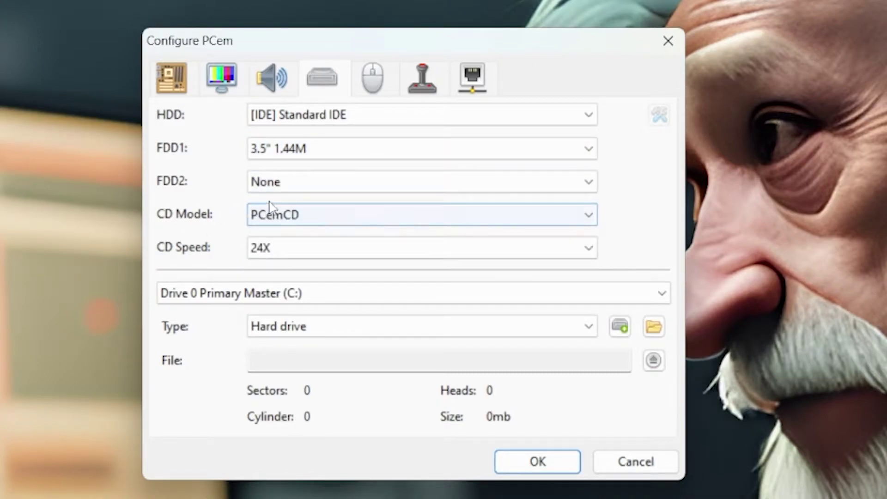
{"action": "left_click", "coordinate": [308, 215]}
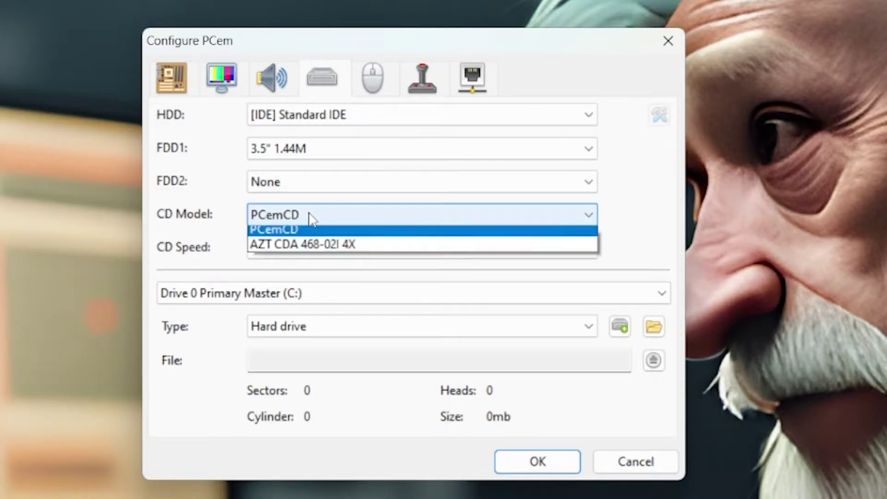
{"action": "left_click", "coordinate": [301, 249]}
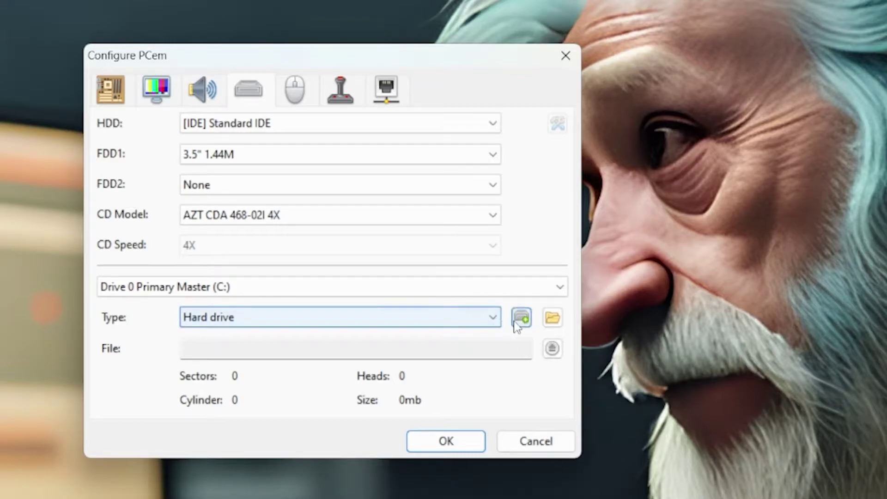
Start a new hard disk image sized 251 MB with 511 cylinders, 16 heads, 63 sectors
{"action": "left_click", "coordinate": [519, 318]}
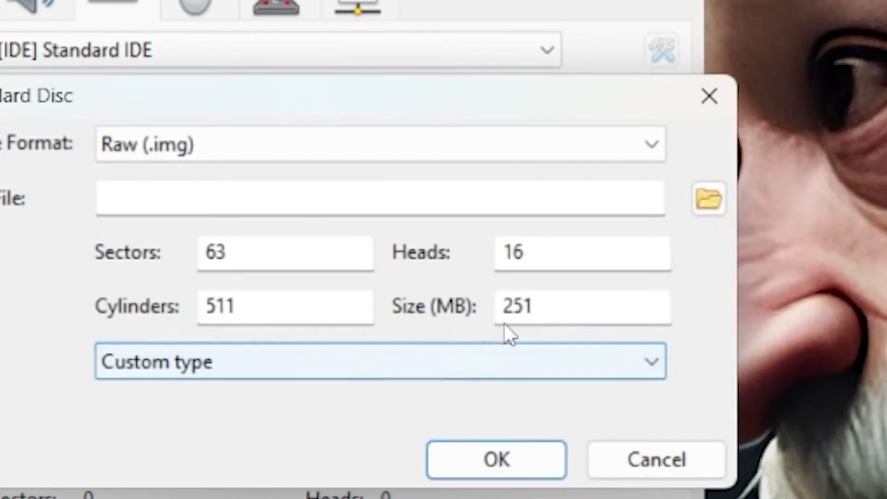
{"action": "left_click_drag", "start_coordinate": [533, 307], "coordinate": [493, 306]}
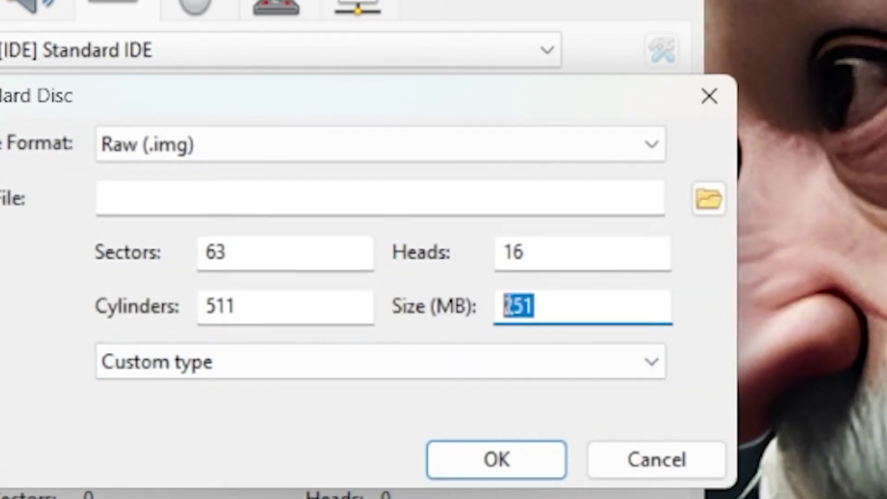
{"action": "left_click_drag", "start_coordinate": [574, 300], "coordinate": [498, 303]}
{"action": "left_click", "coordinate": [279, 300]}
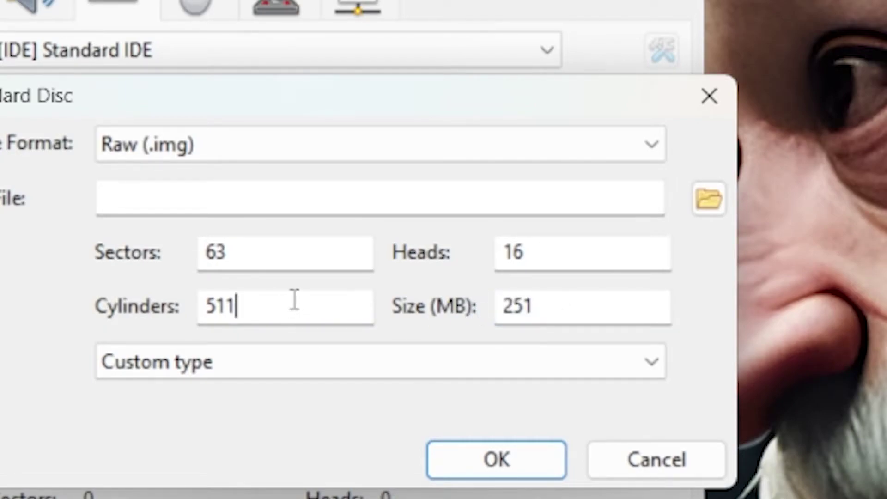
{"action": "type", "text": "0"}
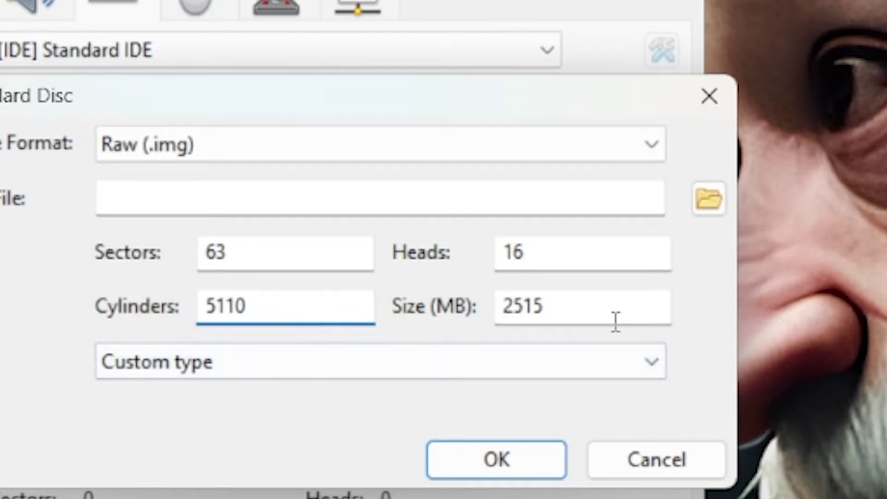
{"action": "left_click_drag", "start_coordinate": [545, 306], "coordinate": [502, 308]}
{"action": "left_click", "coordinate": [316, 308]}
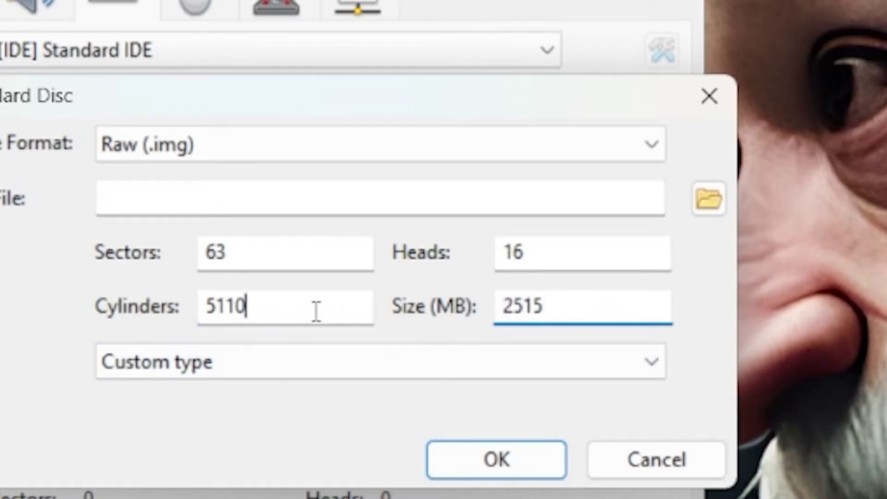
{"action": "key", "text": "BackSpace"}
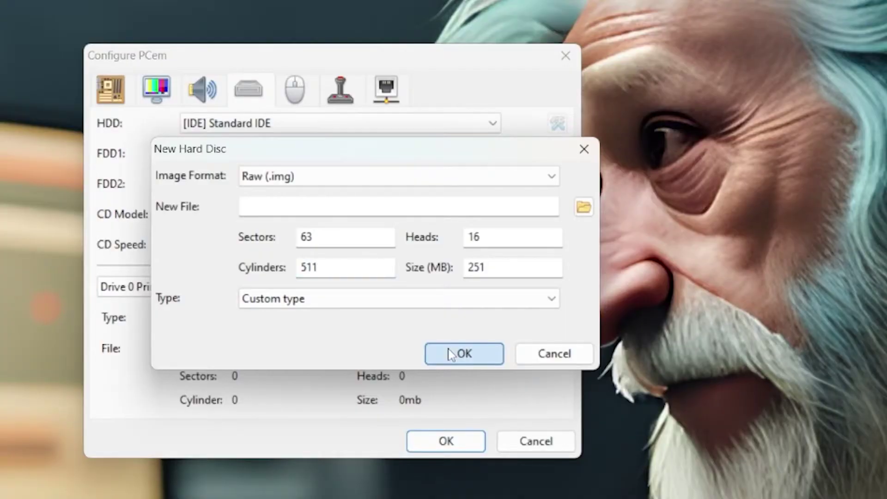
Name the image DOS, create it and acknowledge the drive-created message
{"action": "left_click", "coordinate": [474, 457]}
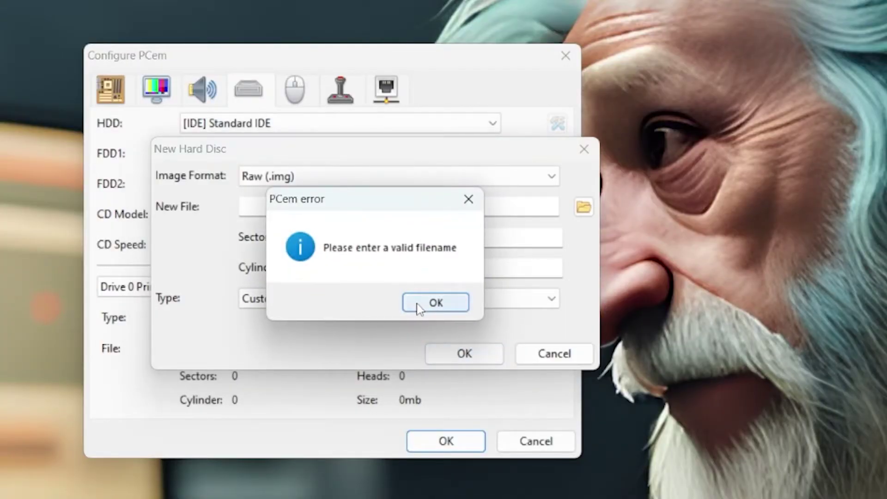
{"action": "left_click", "coordinate": [420, 369]}
{"action": "left_click", "coordinate": [298, 209]}
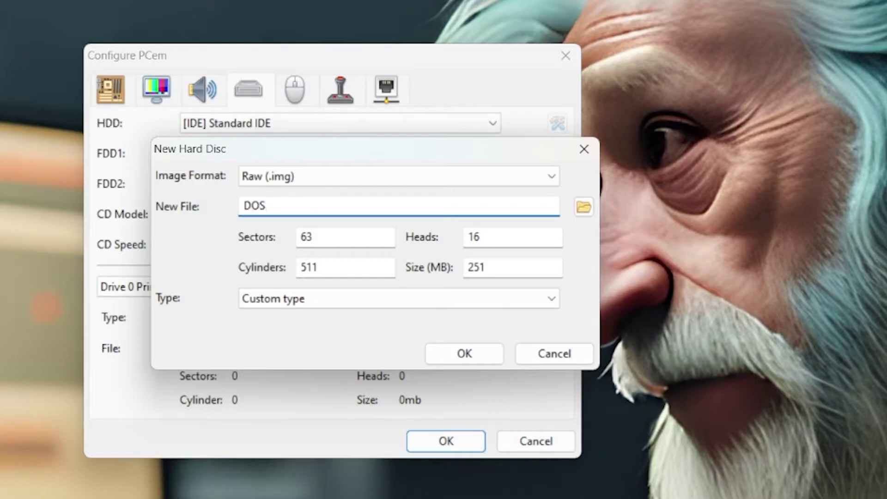
{"action": "left_click", "coordinate": [457, 353]}
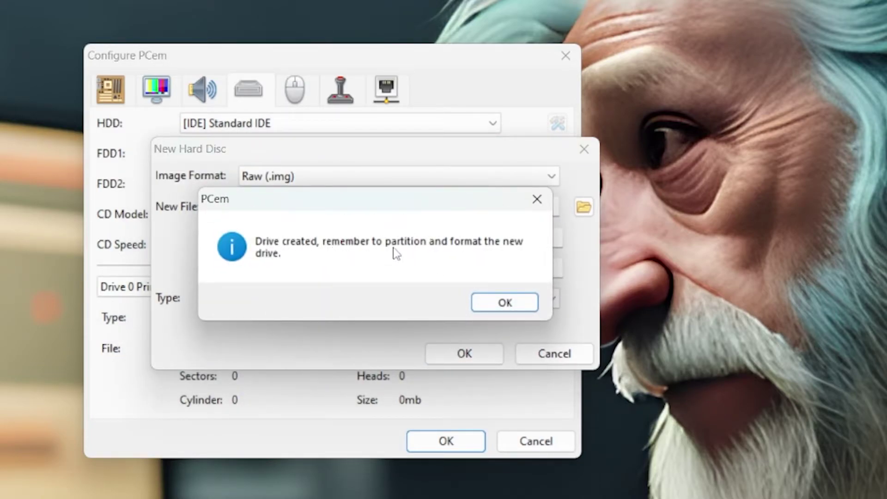
{"action": "left_click", "coordinate": [505, 302]}
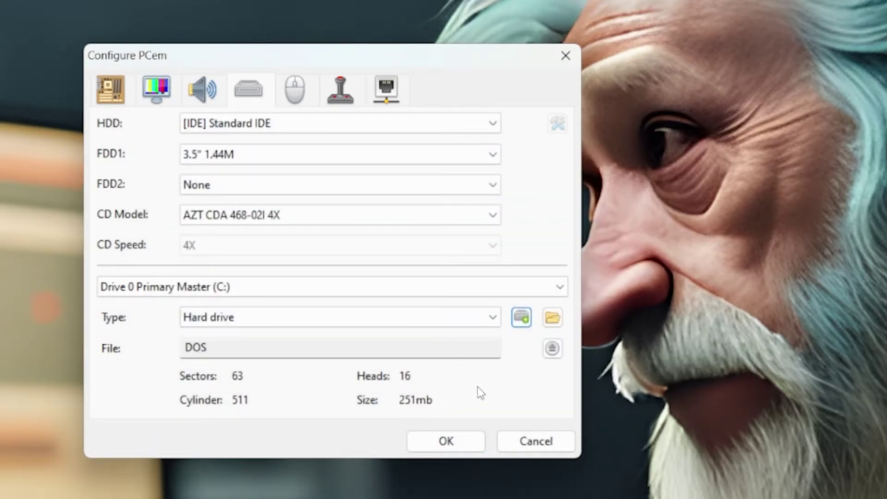
Select the 2-button PS/2 mouse
{"action": "left_click", "coordinate": [296, 91]}
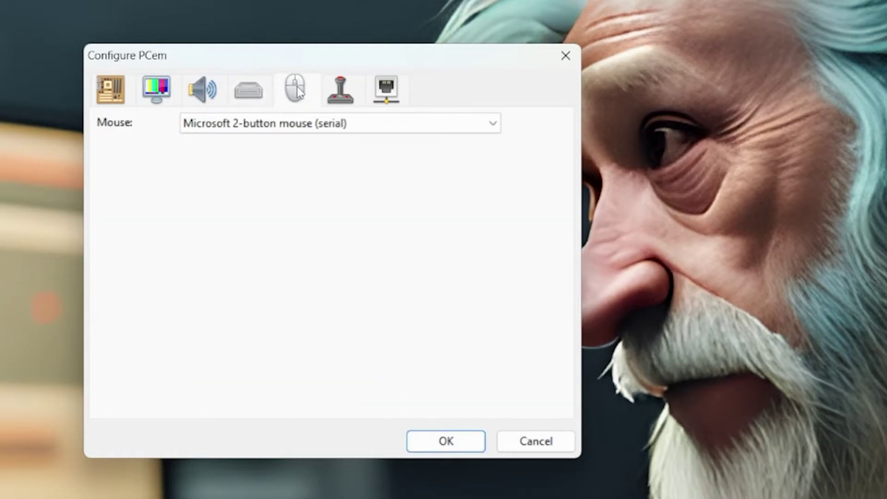
{"action": "left_click", "coordinate": [356, 129]}
{"action": "left_click", "coordinate": [313, 169]}
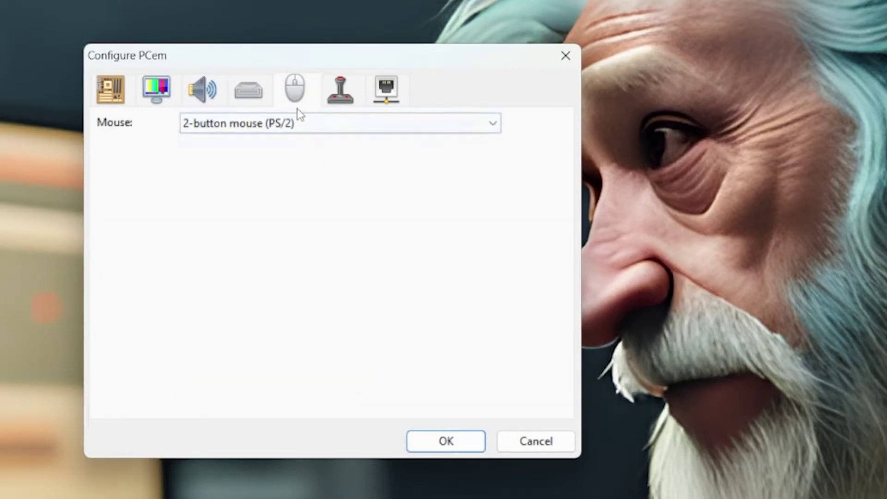
Keep the standard 2-button joystick, review network settings, and save the configuration
{"action": "left_click", "coordinate": [333, 89]}
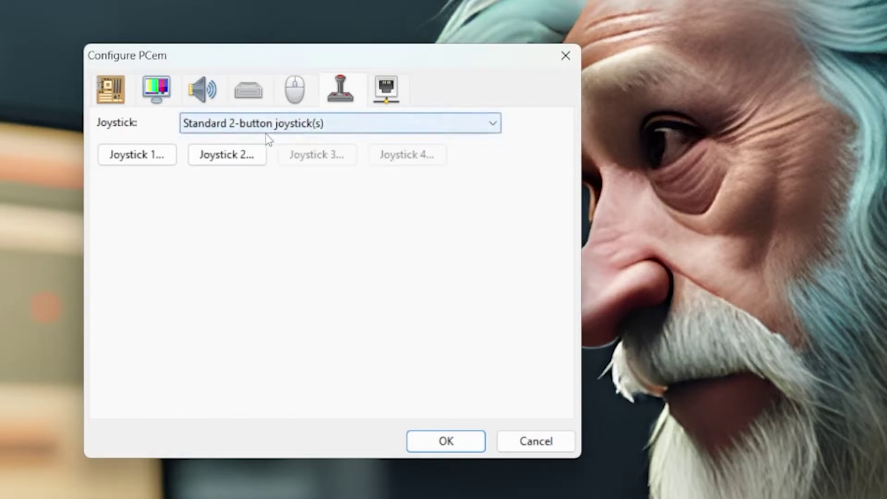
{"action": "left_click", "coordinate": [336, 131]}
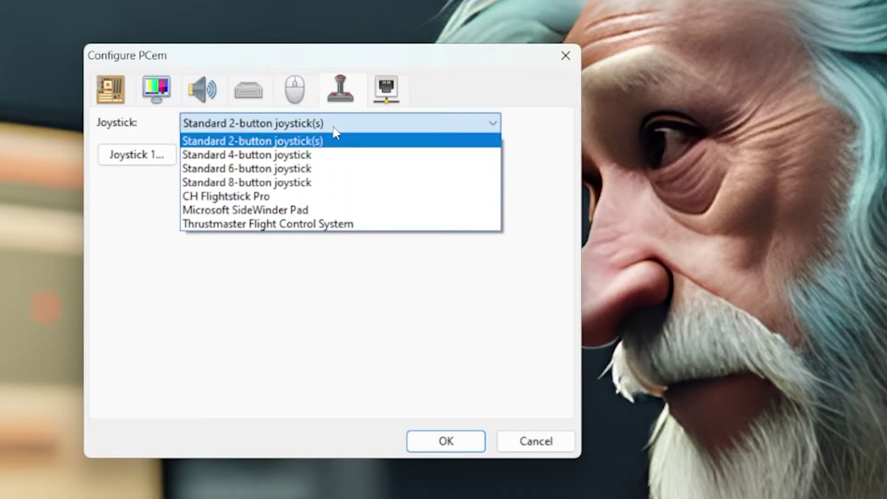
{"action": "left_click", "coordinate": [337, 131]}
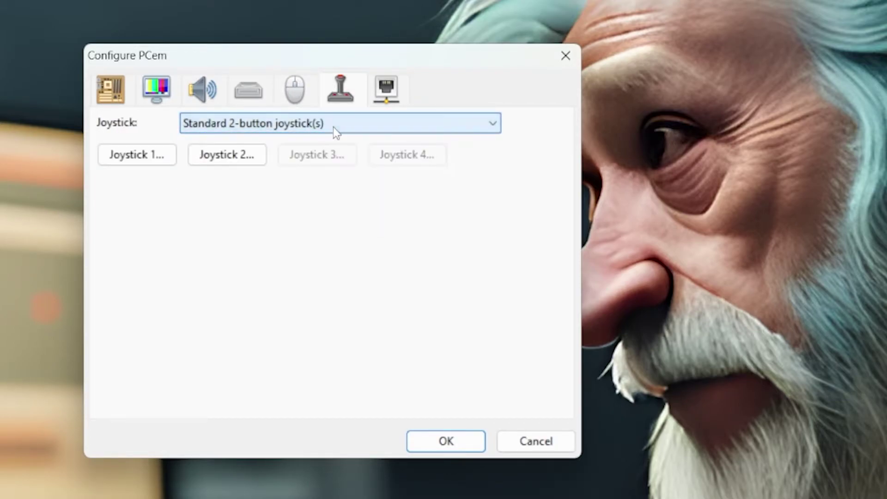
{"action": "left_click", "coordinate": [383, 95]}
{"action": "left_click", "coordinate": [344, 90]}
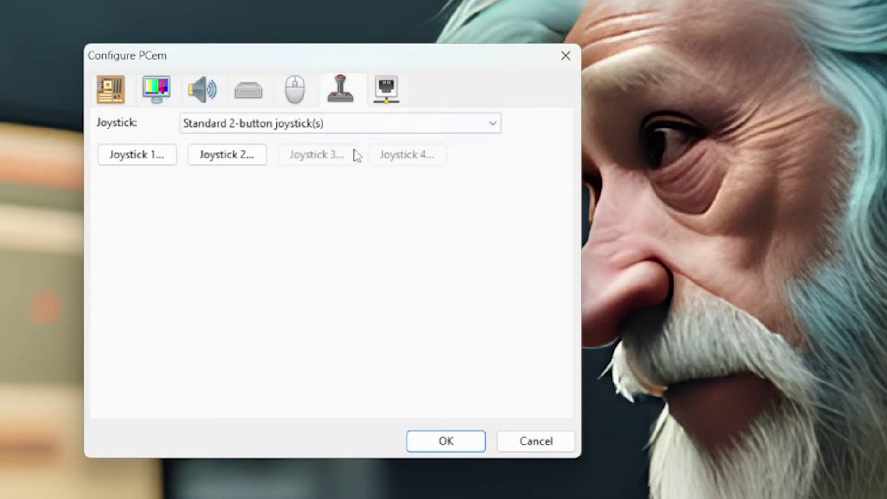
{"action": "left_click", "coordinate": [458, 446]}
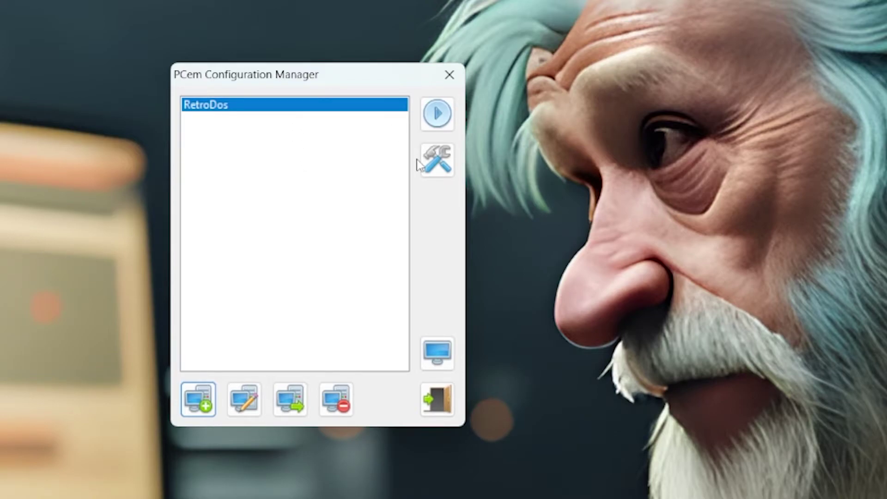
Load RetroDos and enlarge its window using the Resizable video resolution
{"action": "left_click", "coordinate": [441, 116]}
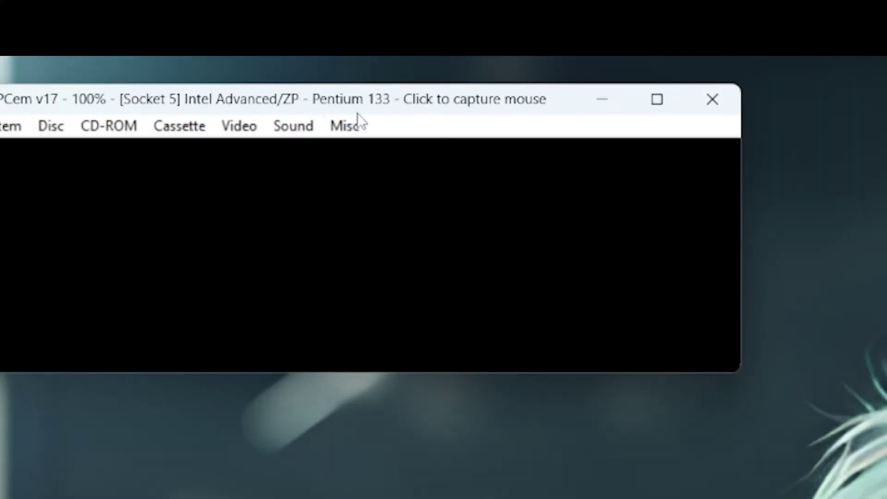
{"action": "left_click", "coordinate": [293, 126]}
{"action": "mouse_move", "coordinate": [250, 124]}
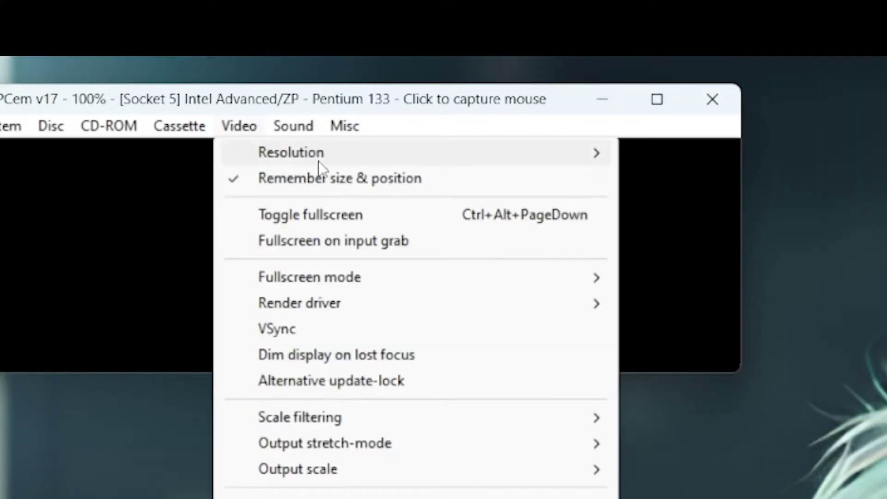
{"action": "mouse_move", "coordinate": [559, 153]}
{"action": "left_click", "coordinate": [703, 180]}
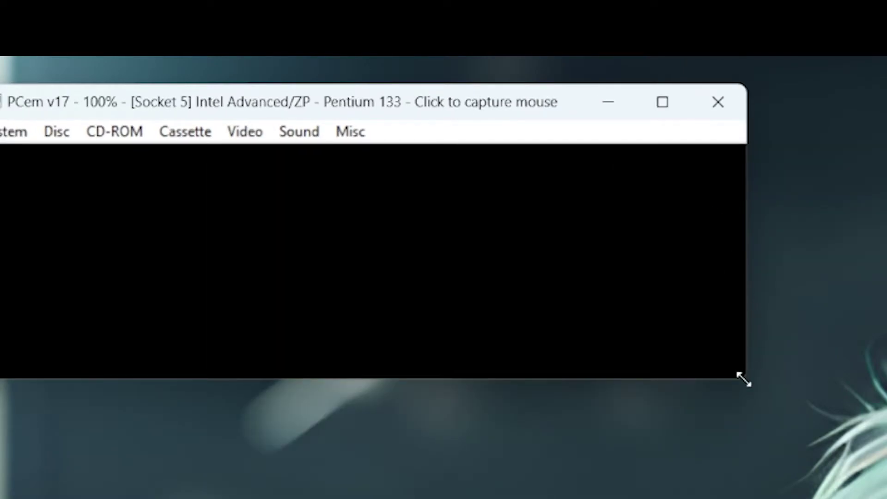
{"action": "left_click_drag", "start_coordinate": [742, 379], "coordinate": [884, 497]}
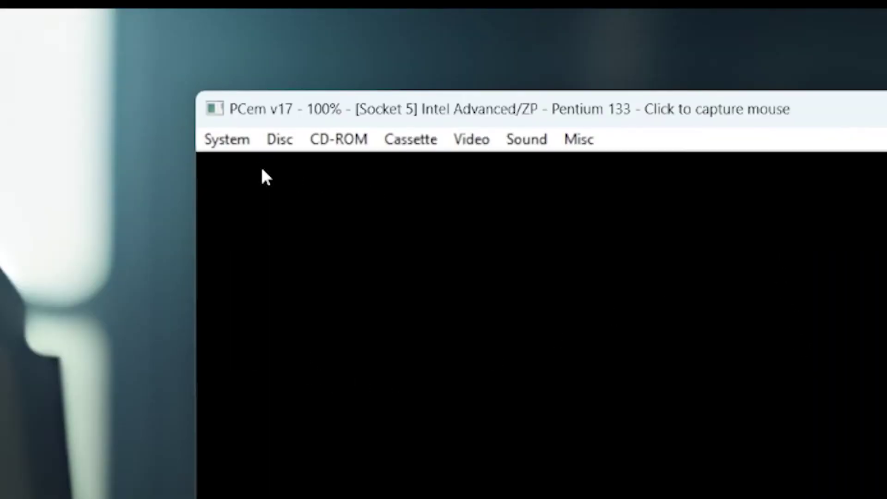
Hard reset the machine and enter the BIOS setup during boot
{"action": "left_click", "coordinate": [11, 131]}
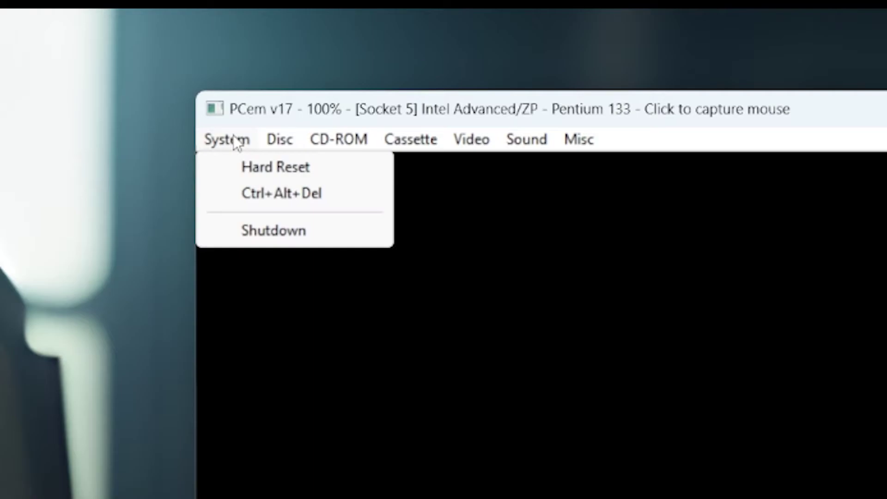
{"action": "left_click", "coordinate": [259, 169]}
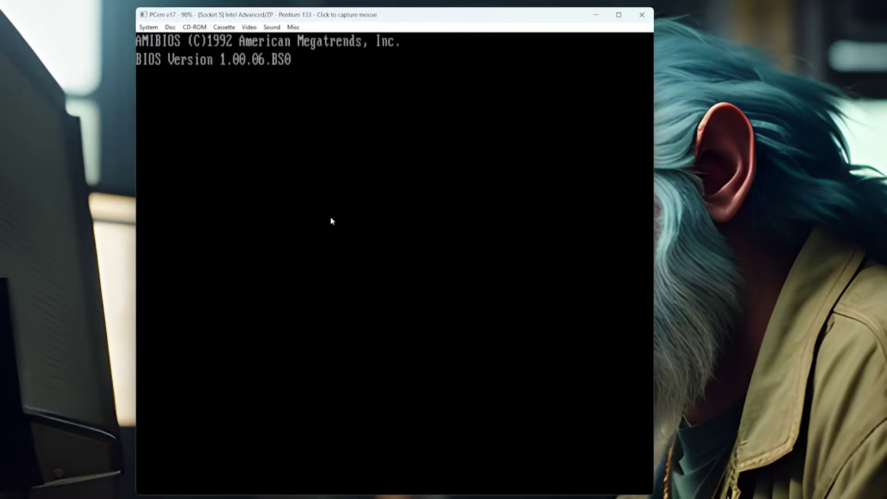
{"action": "left_click", "coordinate": [331, 221]}
{"action": "key", "text": "F1"}
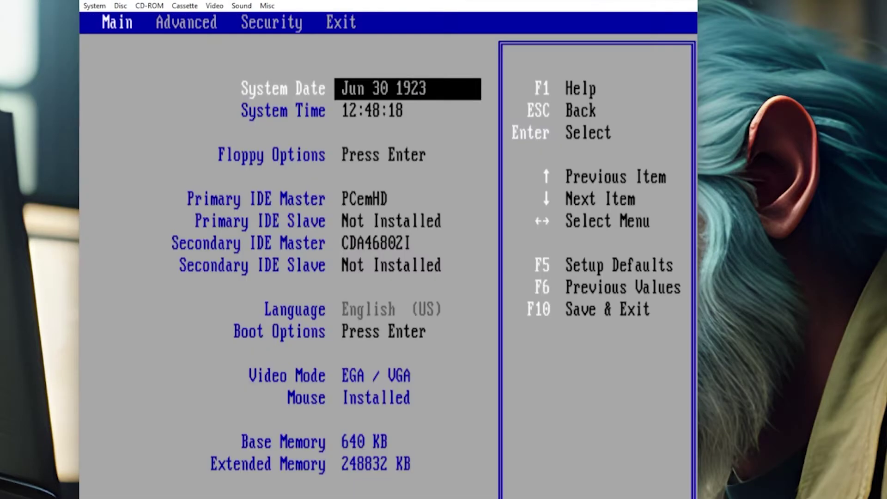
Change the BIOS system date to Jun 30 2023
{"action": "key", "text": "Return"}
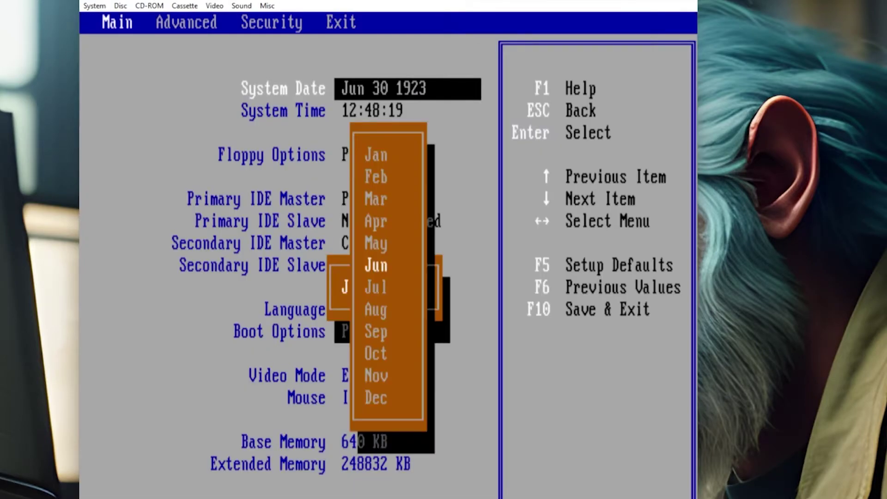
{"action": "key", "text": "Return"}
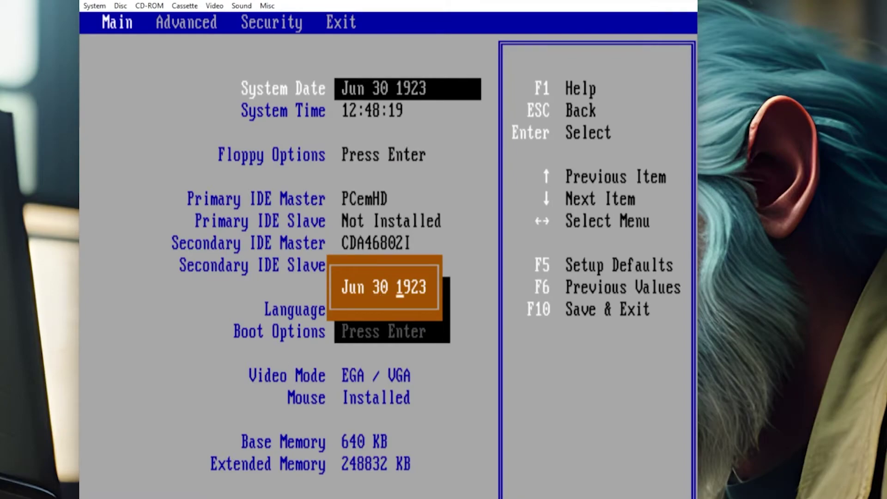
{"action": "type", "text": "20"}
{"action": "key", "text": "Return"}
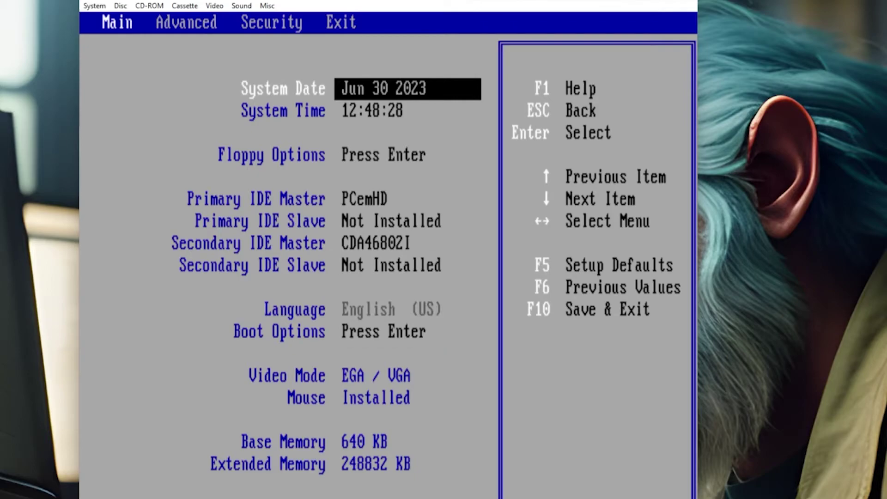
Review the floppy and boot options, leaving them unchanged
{"action": "key", "text": "Down"}
{"action": "key", "text": "Down"}
{"action": "key", "text": "Return"}
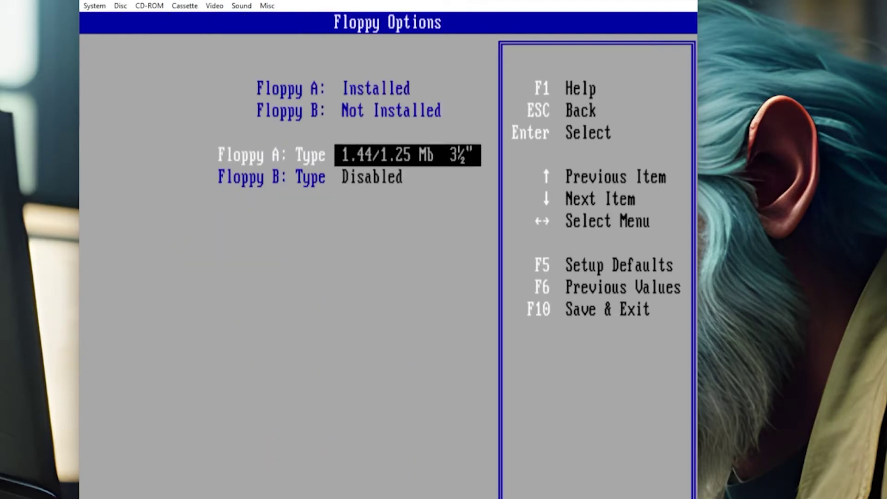
{"action": "key", "text": "Down"}
{"action": "key", "text": "Up"}
{"action": "key", "text": "Escape"}
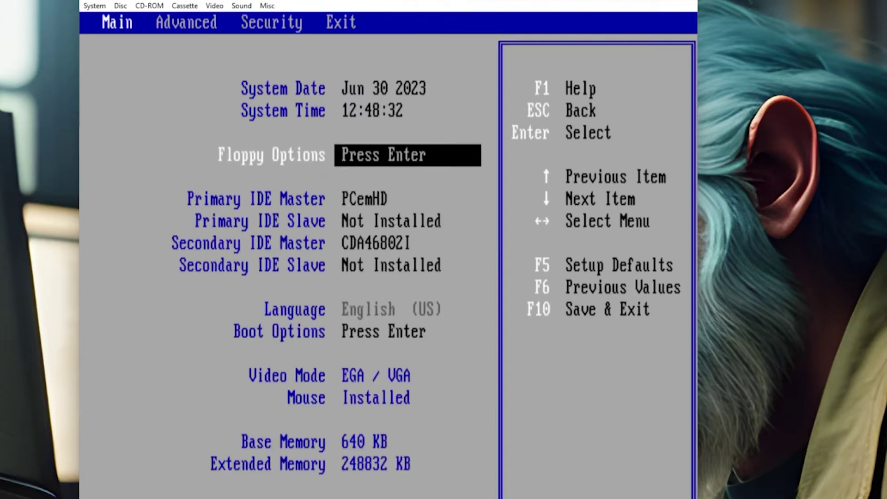
{"action": "key", "text": "Down"}
{"action": "key", "text": "Down"}
{"action": "key", "text": "Down"}
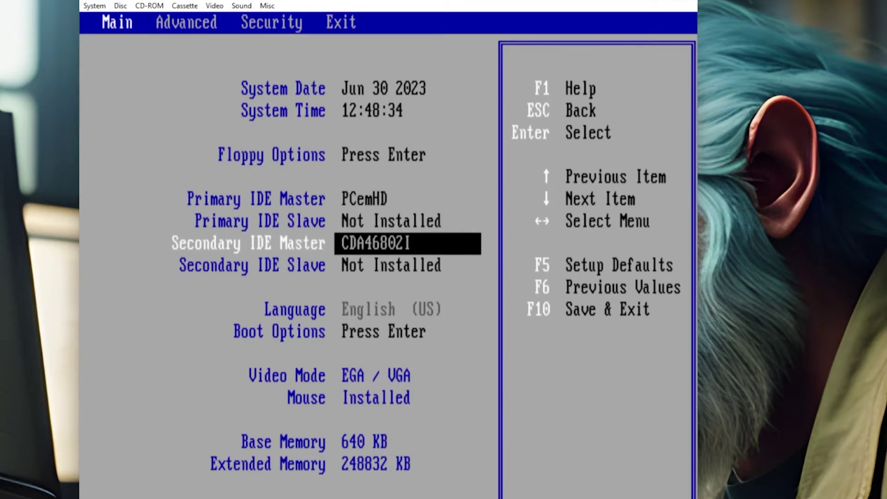
{"action": "key", "text": "Down"}
{"action": "key", "text": "Down"}
{"action": "key", "text": "Return"}
{"action": "key", "text": "Down"}
{"action": "key", "text": "Down"}
{"action": "key", "text": "Down"}
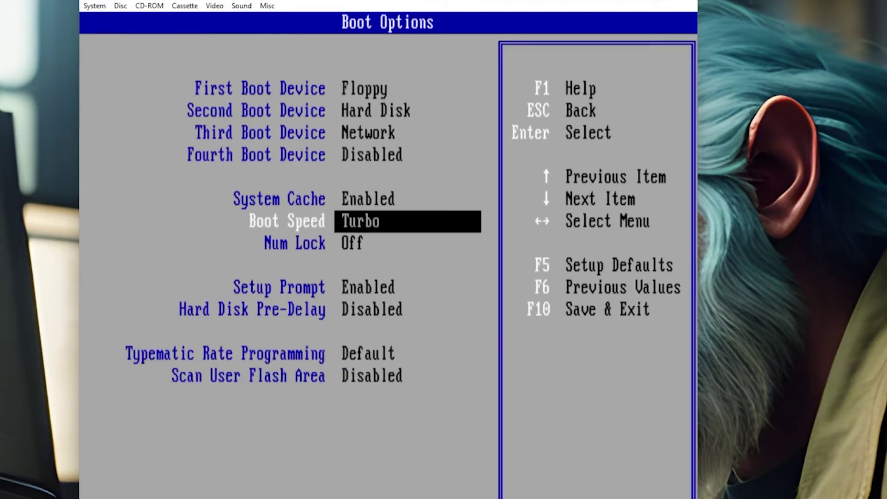
{"action": "key", "text": "Down"}
{"action": "key", "text": "Down"}
{"action": "key", "text": "Down"}
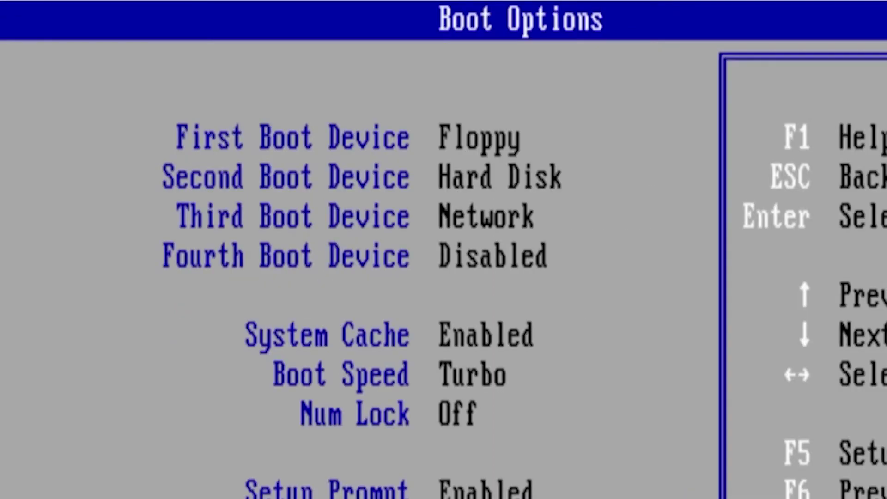
{"action": "key", "text": "Escape"}
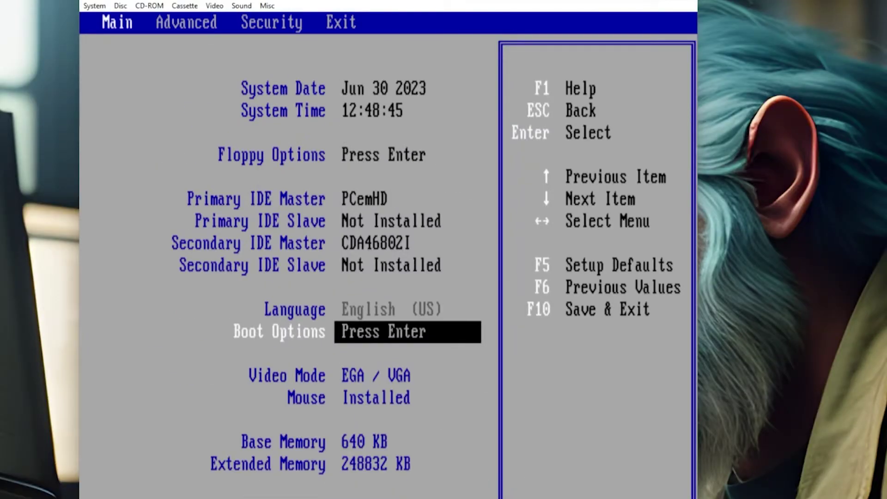
In Advanced Peripheral Configuration, set Serial Port 1 and Serial Port 2 addresses to Disabled
{"action": "key", "text": "Right"}
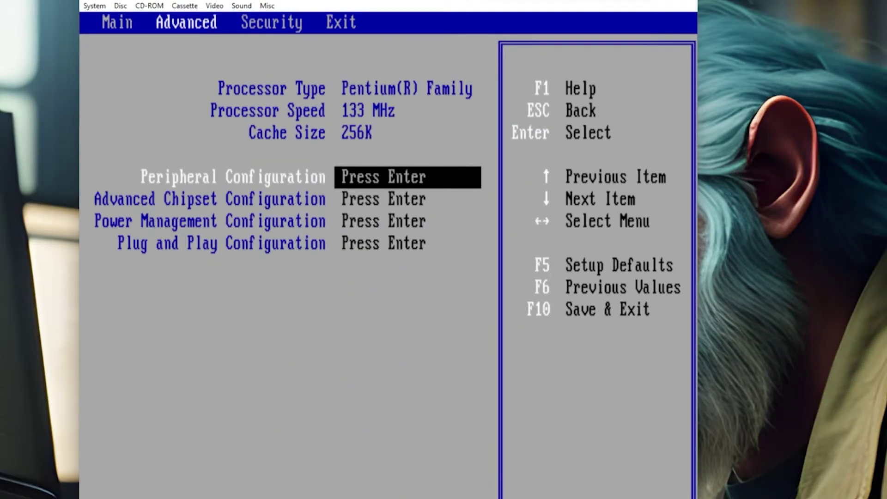
{"action": "key", "text": "Return"}
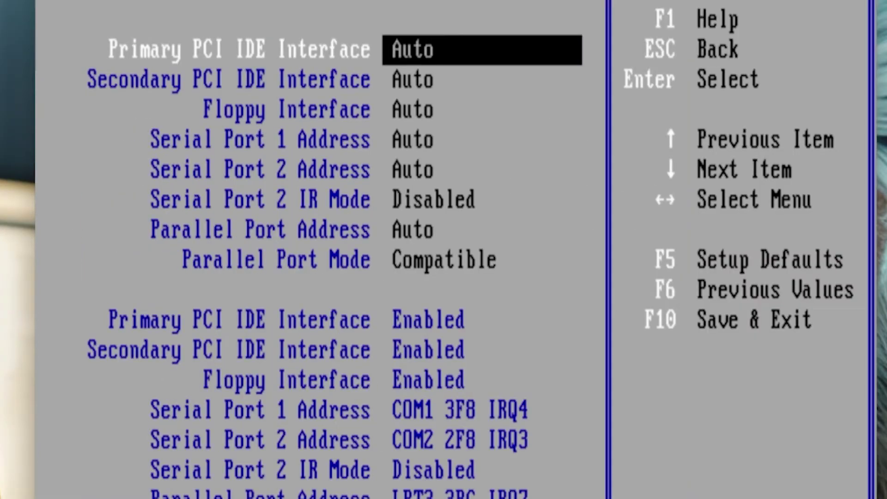
{"action": "key", "text": "Down"}
{"action": "key", "text": "Down"}
{"action": "key", "text": "Down"}
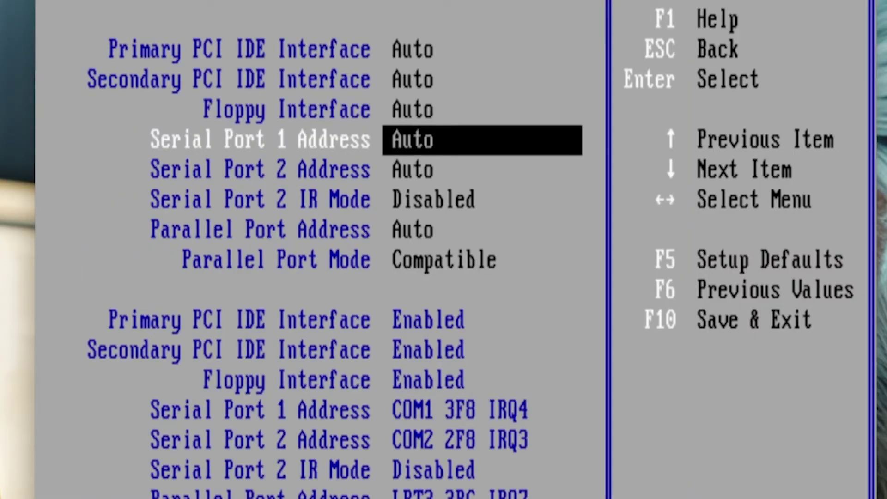
{"action": "key", "text": "Return"}
{"action": "key", "text": "Down"}
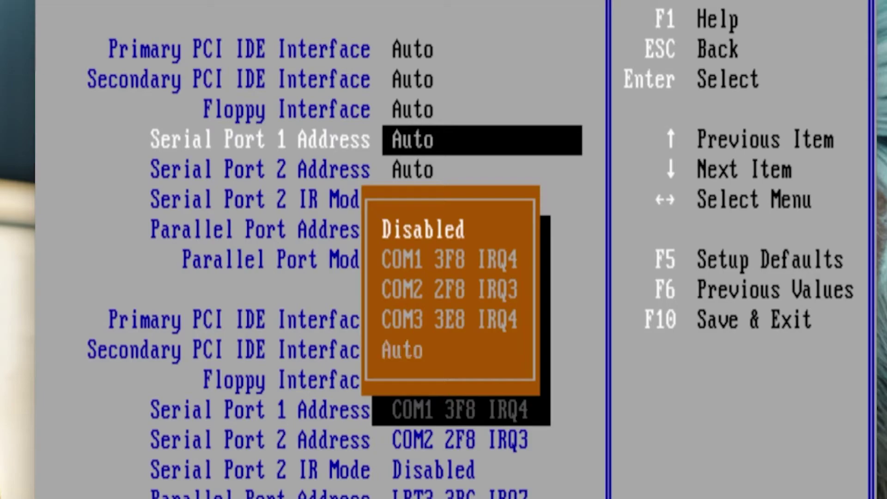
{"action": "key", "text": "Return"}
Set the Parallel Port Address to Disabled
{"action": "key", "text": "Down"}
{"action": "key", "text": "Return"}
{"action": "key", "text": "Up"}
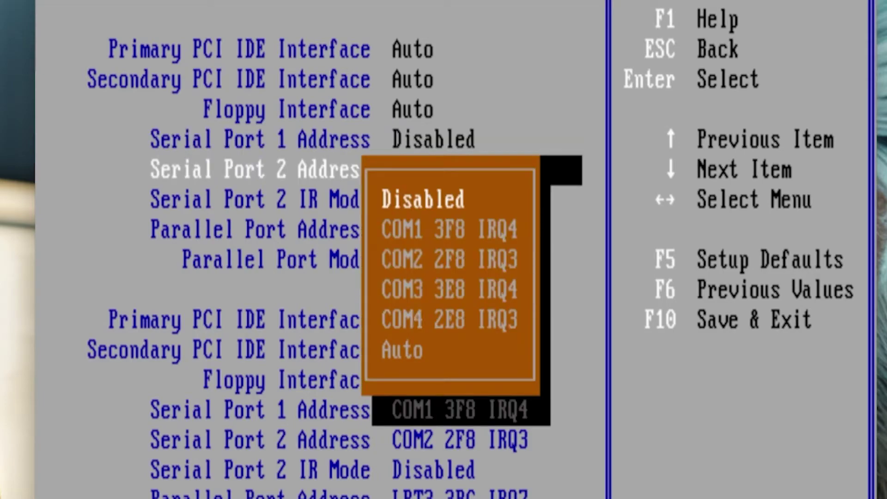
{"action": "key", "text": "Return"}
{"action": "key", "text": "Down"}
{"action": "key", "text": "Down"}
{"action": "key", "text": "Down"}
{"action": "key", "text": "Up"}
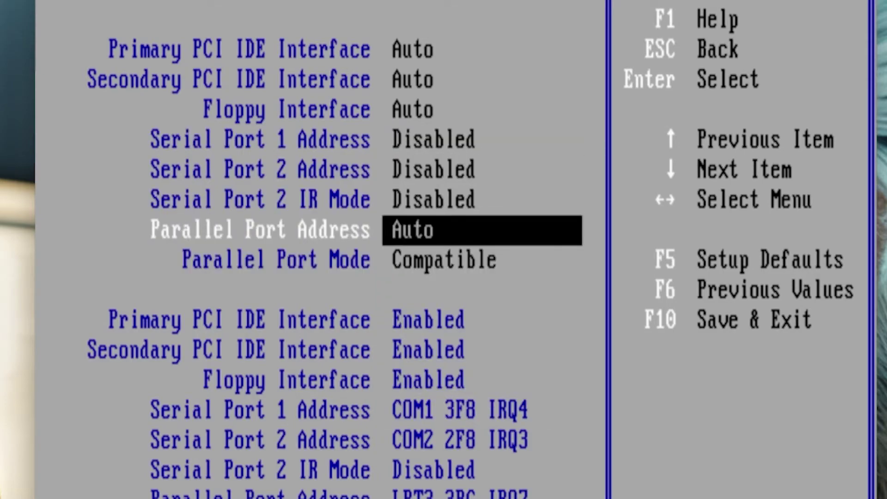
{"action": "key", "text": "Return"}
{"action": "key", "text": "Down"}
{"action": "key", "text": "Return"}
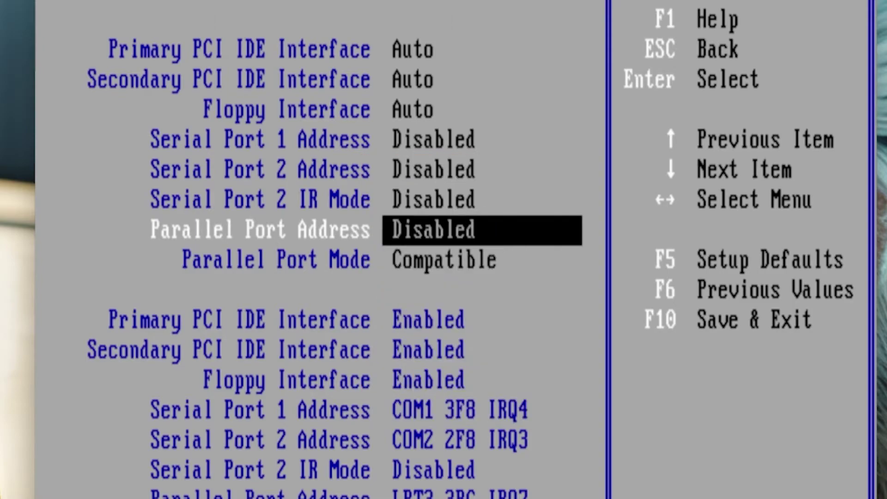
{"action": "key", "text": "Escape"}
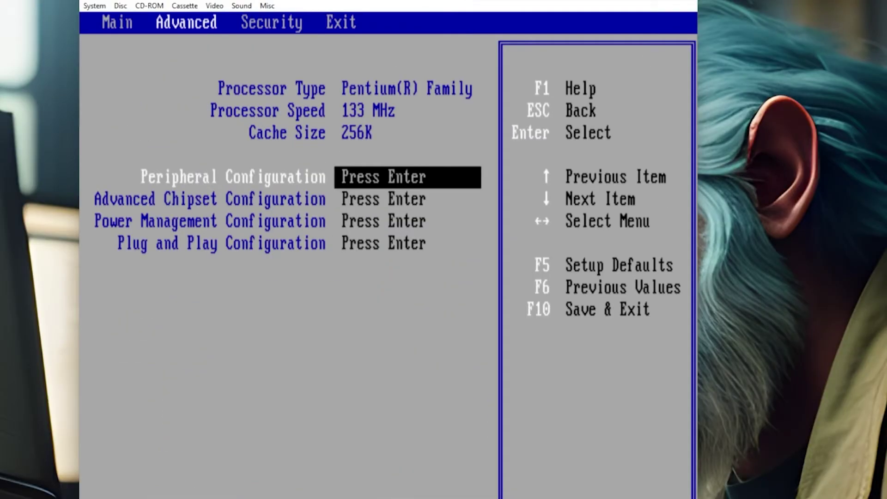
Browse the chipset, power management and Plug and Play pages, then choose Exit Saving Changes
{"action": "key", "text": "Down"}
{"action": "key", "text": "Return"}
{"action": "key", "text": "Escape"}
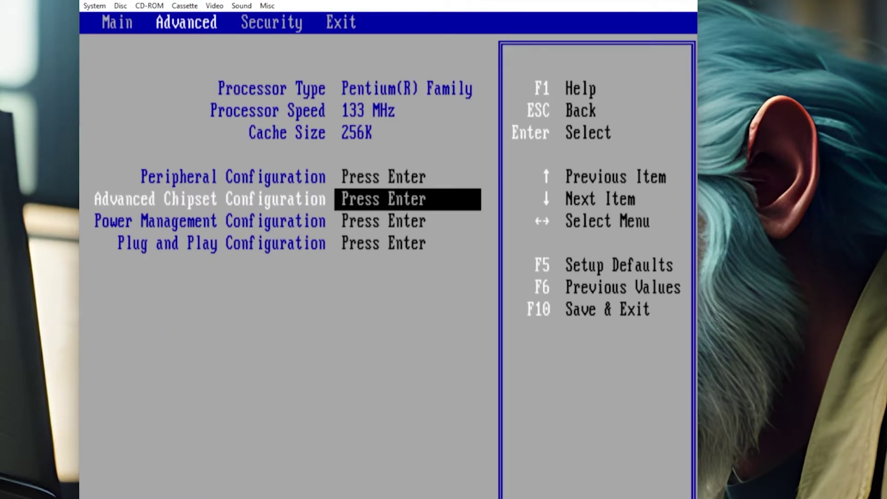
{"action": "key", "text": "Down"}
{"action": "key", "text": "Return"}
{"action": "key", "text": "Escape"}
{"action": "key", "text": "Down"}
{"action": "key", "text": "Return"}
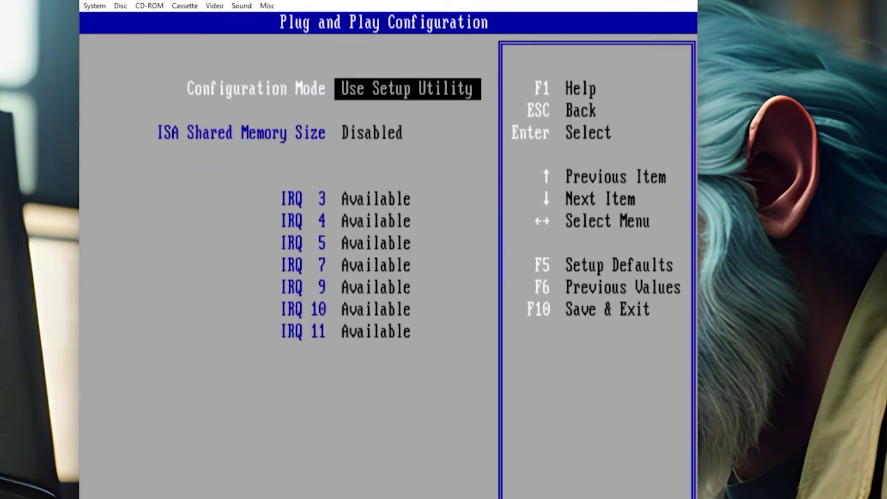
{"action": "key", "text": "Escape"}
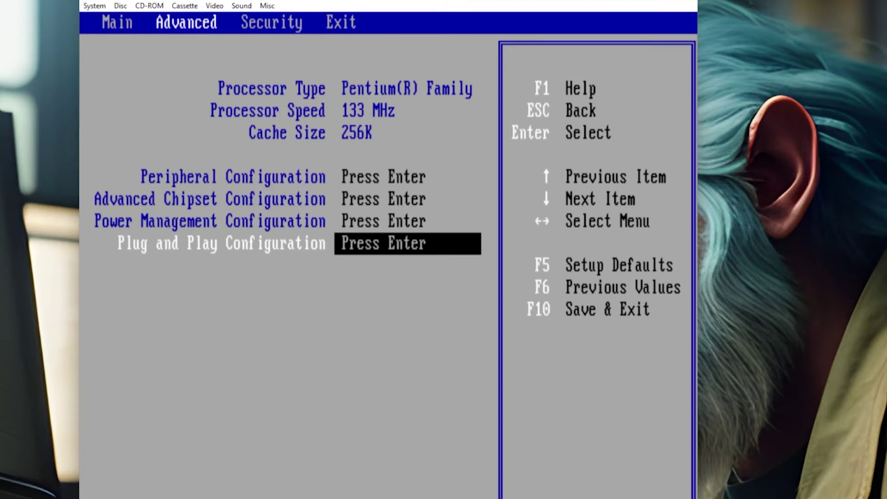
{"action": "key", "text": "Right"}
{"action": "key", "text": "Right"}
{"action": "key", "text": "Return"}
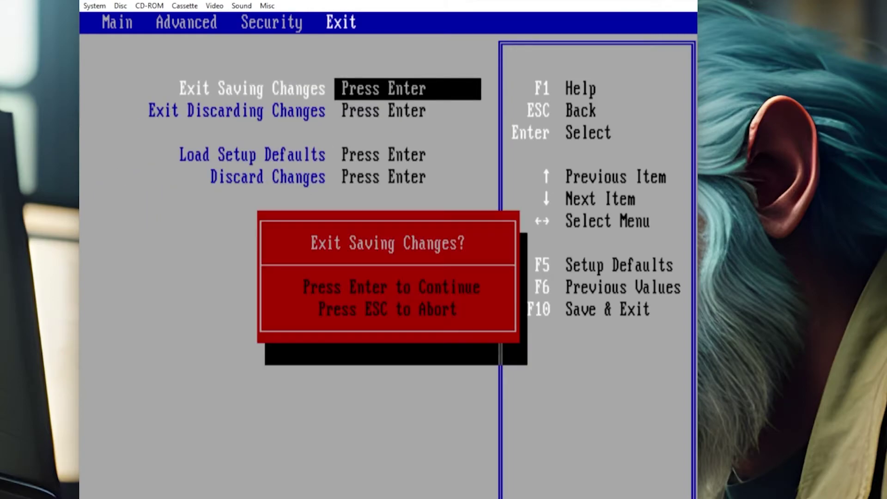
Save the BIOS changes, reboot, and insert the MS-DOS Disk1.img image into drive A:
{"action": "key", "text": "Return"}
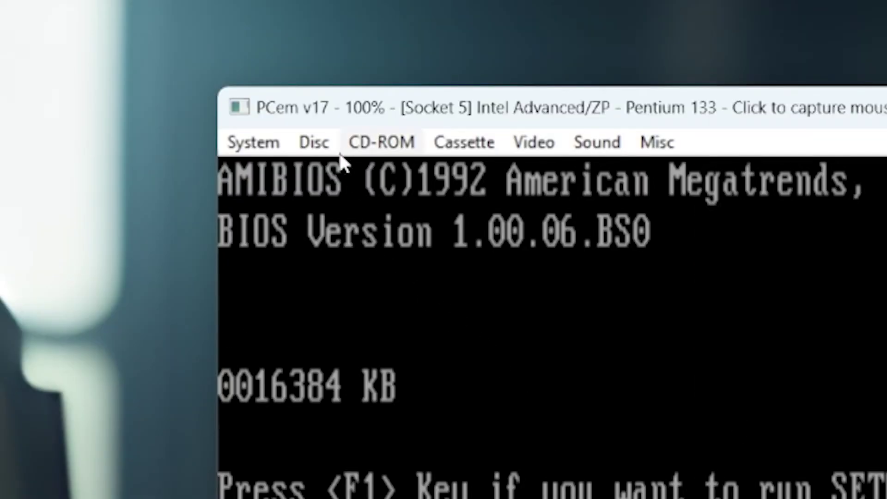
{"action": "left_click", "coordinate": [122, 7]}
{"action": "left_click", "coordinate": [365, 181]}
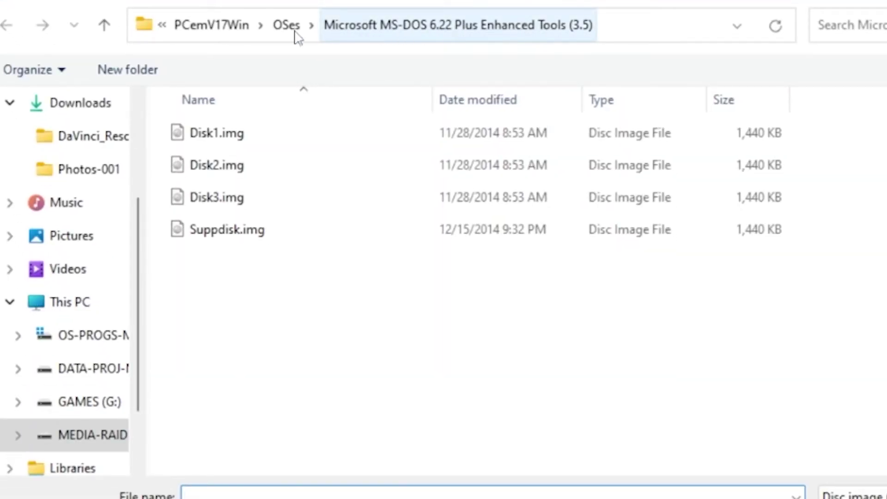
{"action": "left_click", "coordinate": [231, 132]}
{"action": "key", "text": "Return"}
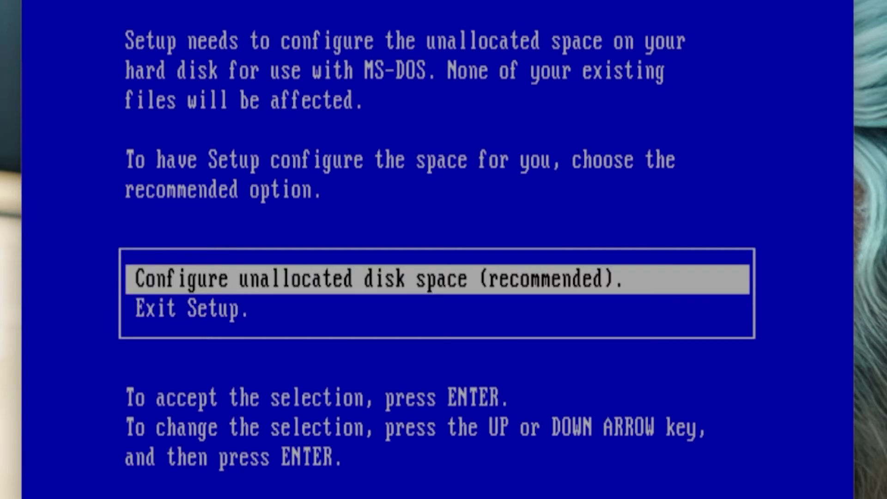
Accept 'Configure unallocated disk space (recommended)' so Setup prepares the hard disk
{"action": "key", "text": "Return"}
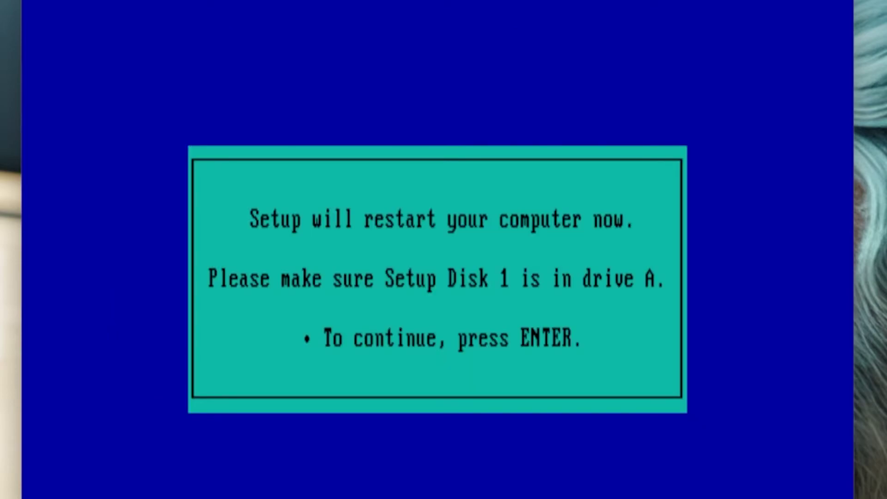
Let Setup restart the machine, format drive C and show the date, country and keyboard settings
{"action": "key", "text": "Return"}
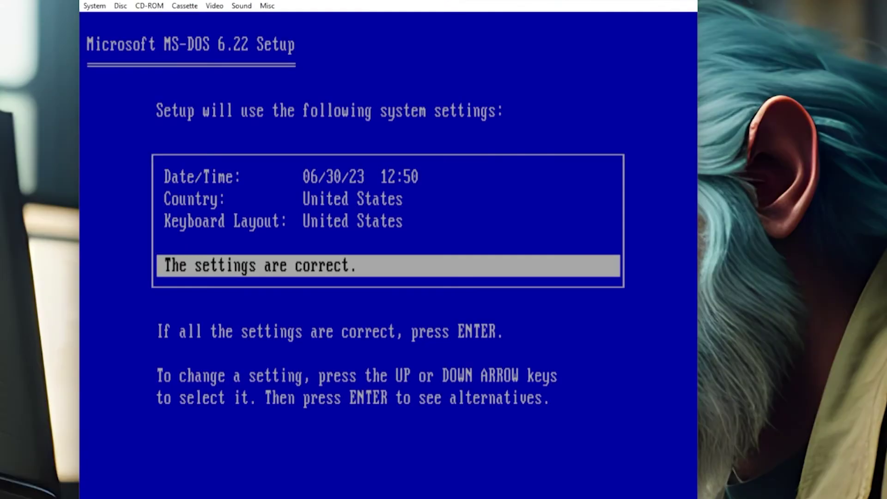
Accept the system settings and C:\DOS as the MS-DOS install directory
{"action": "key", "text": "Up"}
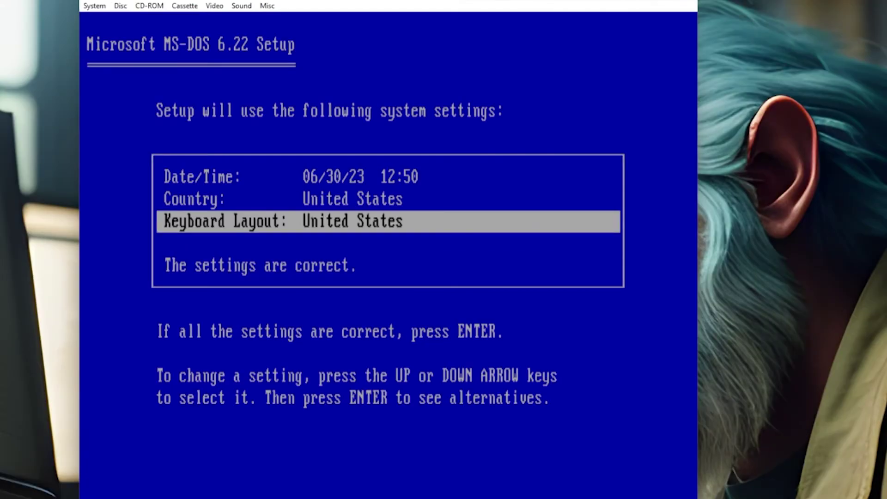
{"action": "key", "text": "Down"}
{"action": "key", "text": "Return"}
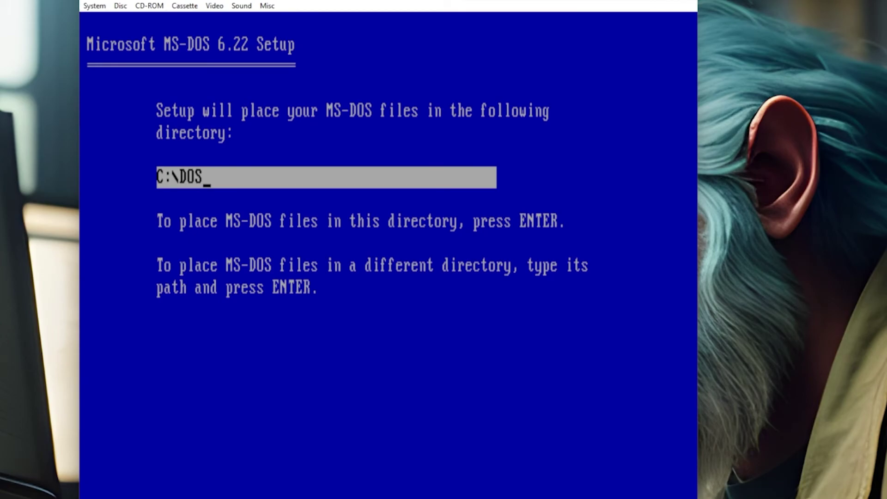
{"action": "key", "text": "Return"}
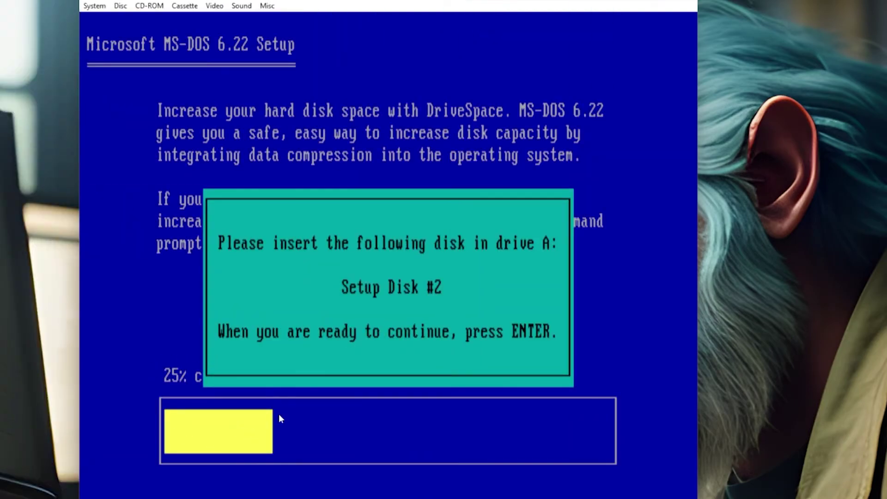
Load Disk2.img into floppy drive A and continue Setup
{"action": "left_click", "coordinate": [120, 5]}
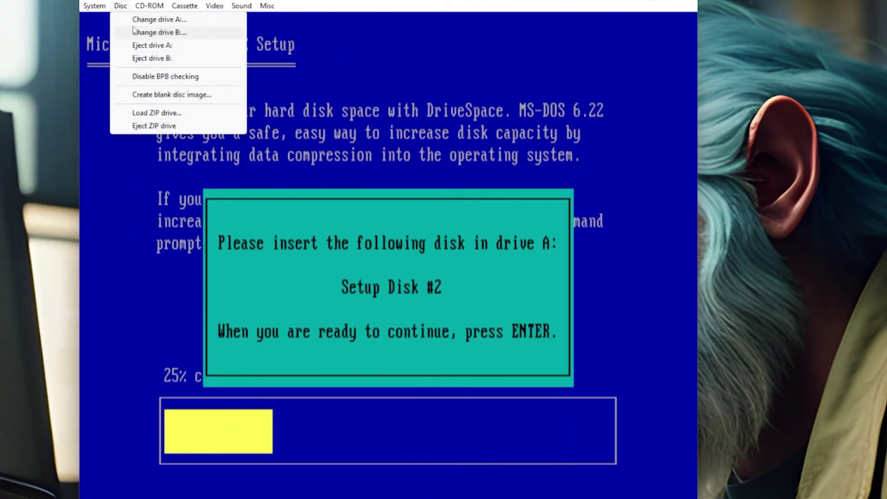
{"action": "left_click", "coordinate": [148, 20]}
{"action": "left_click", "coordinate": [318, 216]}
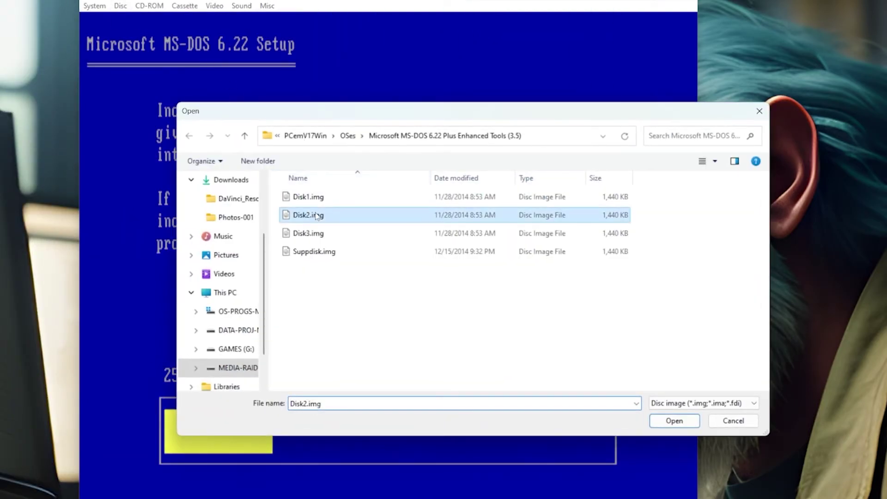
{"action": "left_click", "coordinate": [674, 422]}
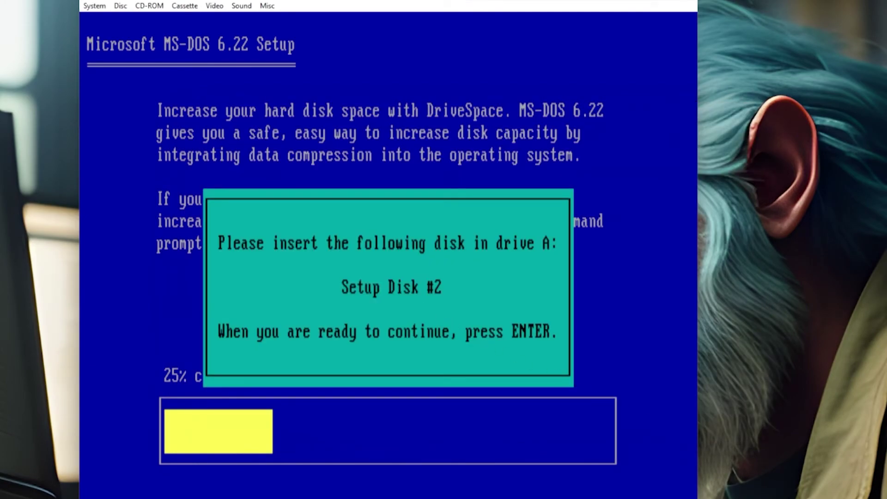
{"action": "key", "text": "Return"}
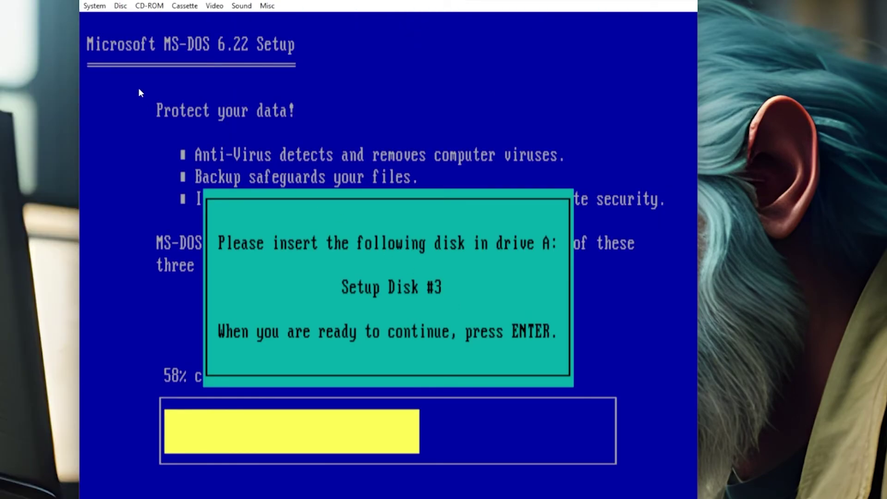
Load Disk3.img into floppy drive A for the next Setup disk
{"action": "left_click", "coordinate": [121, 7]}
{"action": "left_click", "coordinate": [150, 21]}
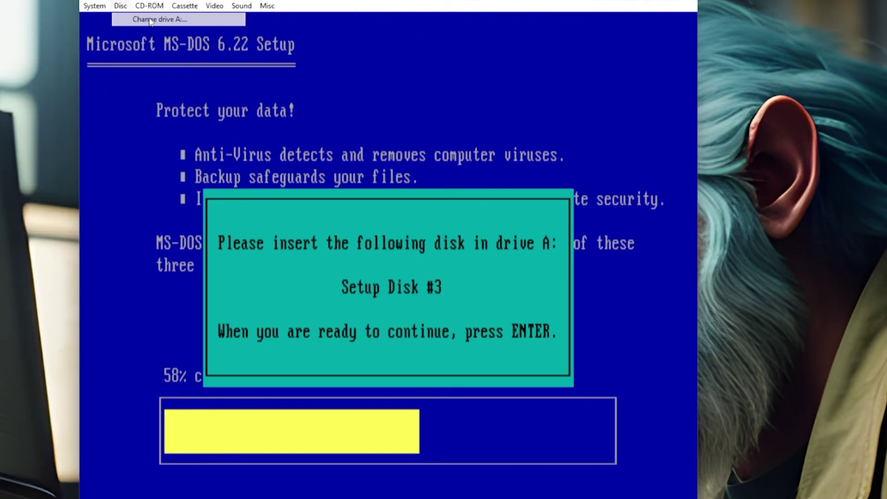
{"action": "left_click", "coordinate": [395, 234]}
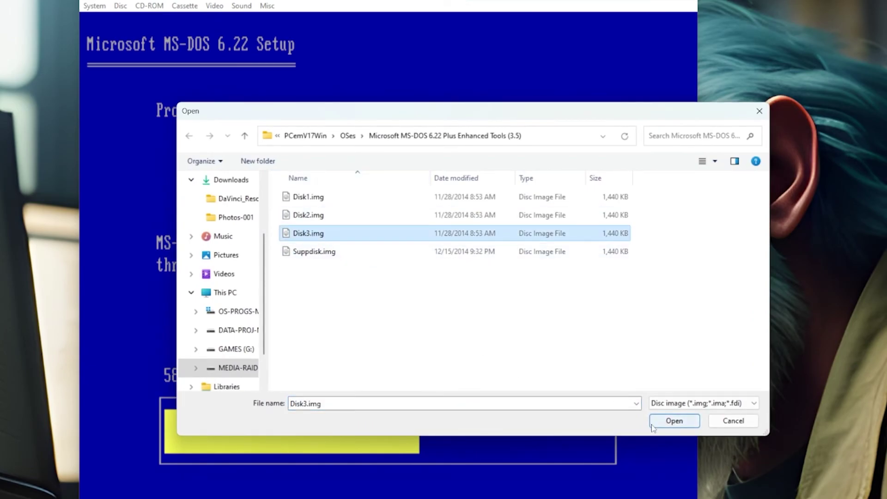
{"action": "left_click", "coordinate": [674, 420]}
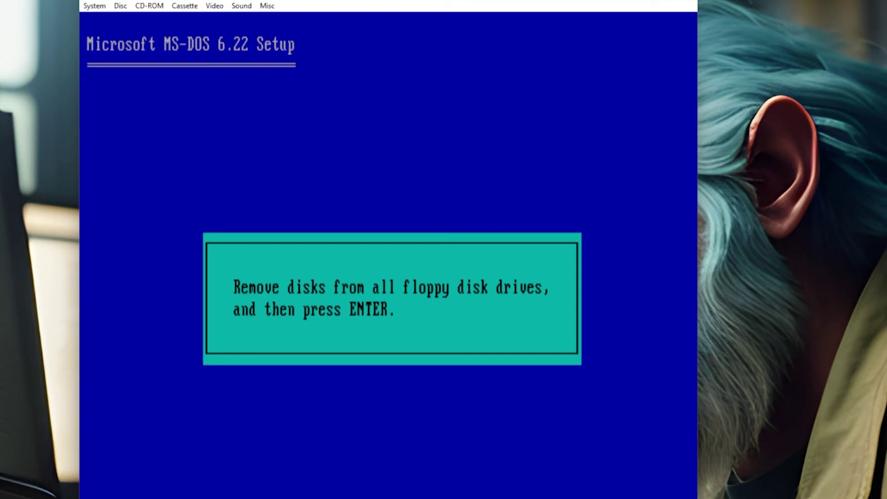
Eject the floppy from drive A and restart into MS-DOS 6.22
{"action": "left_click", "coordinate": [120, 5]}
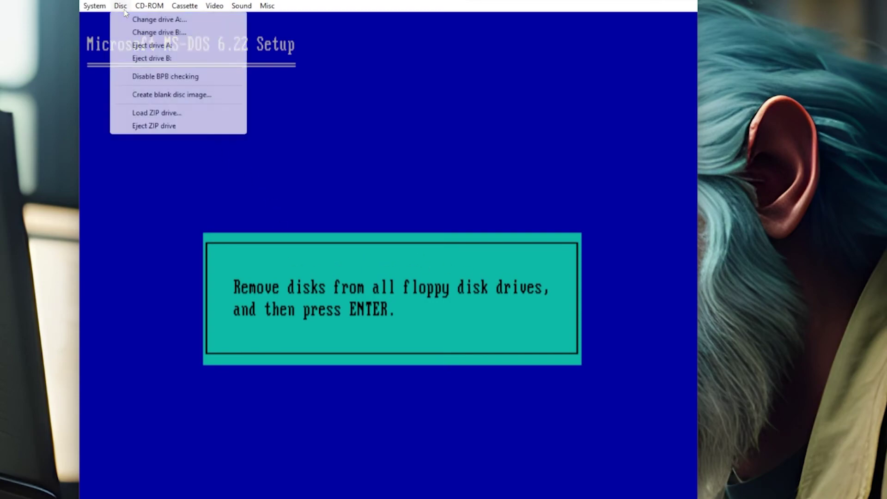
{"action": "left_click", "coordinate": [155, 45]}
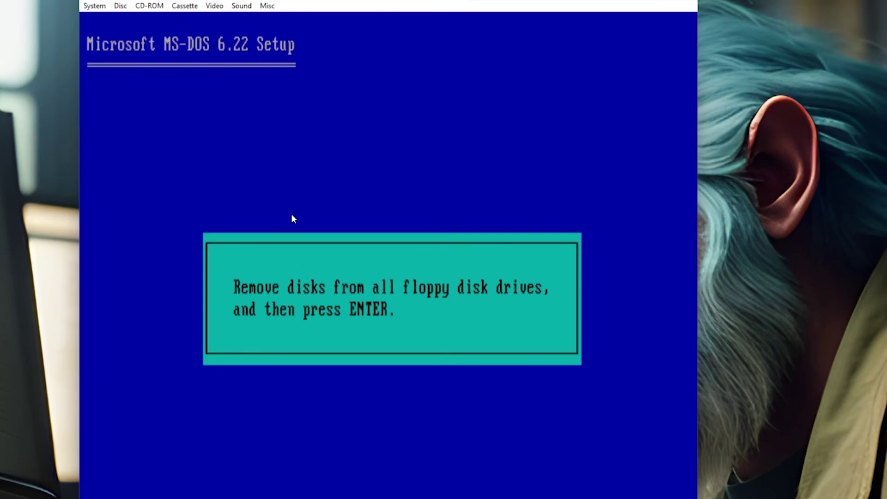
{"action": "key", "text": "Return"}
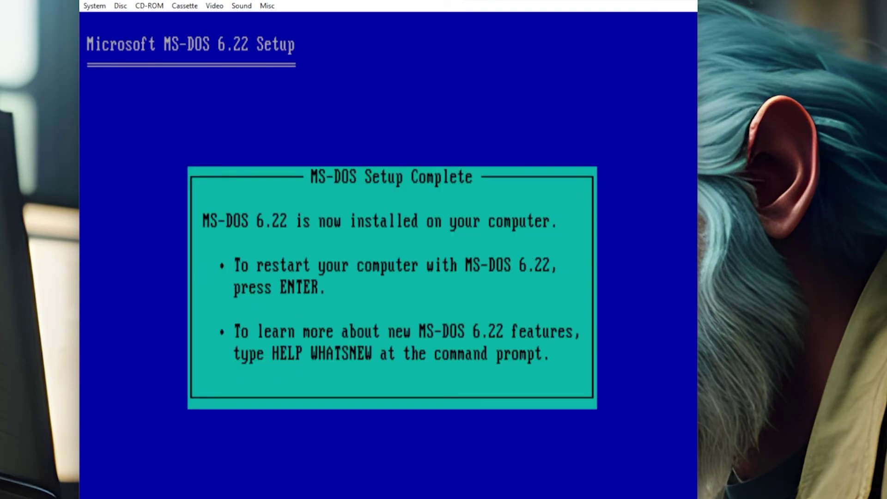
{"action": "key", "text": "Return"}
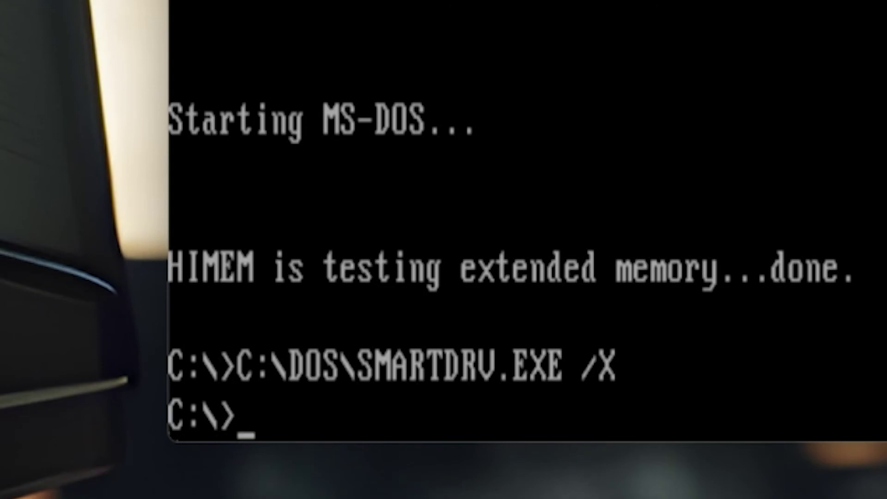
Run ver and mem to confirm MS-DOS 6.22 and show the memory summary
{"action": "type", "text": "ver"}
{"action": "key", "text": "Return"}
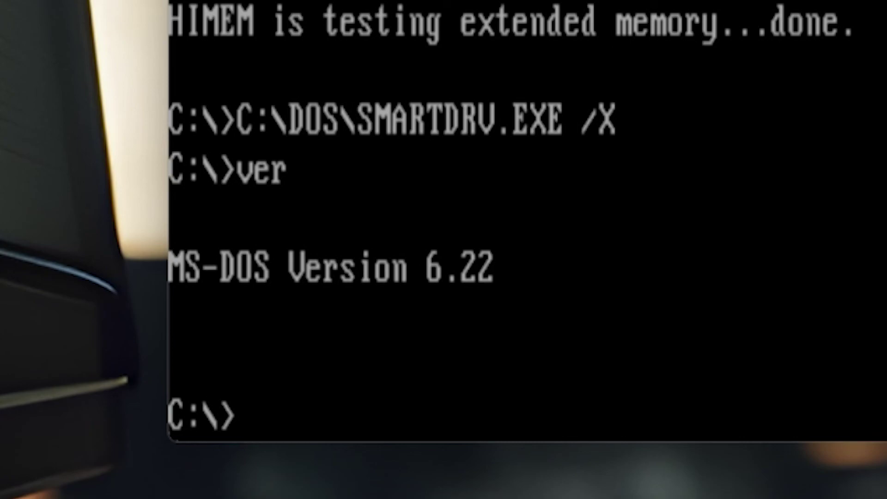
{"action": "type", "text": "mem"}
{"action": "key", "text": "Return"}
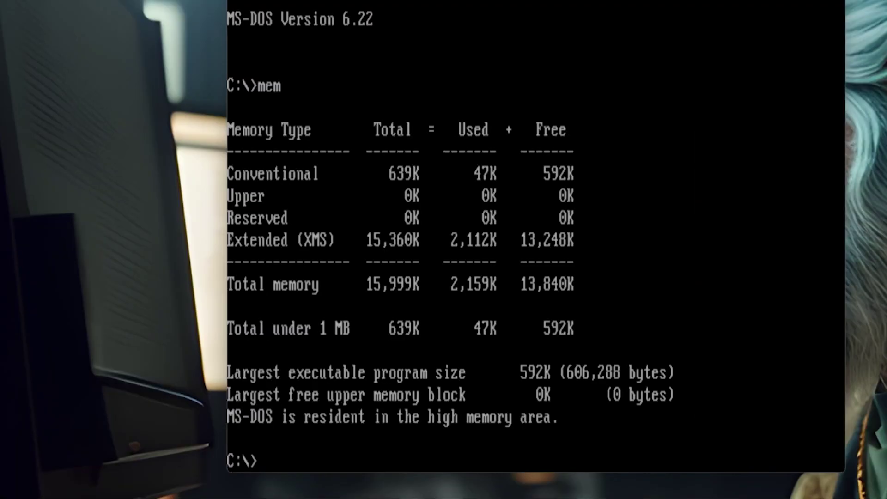
List C:\ with dir /p, then change to C:\DOS and list it with dir /p
{"action": "type", "text": "dir /p"}
{"action": "key", "text": "Return"}
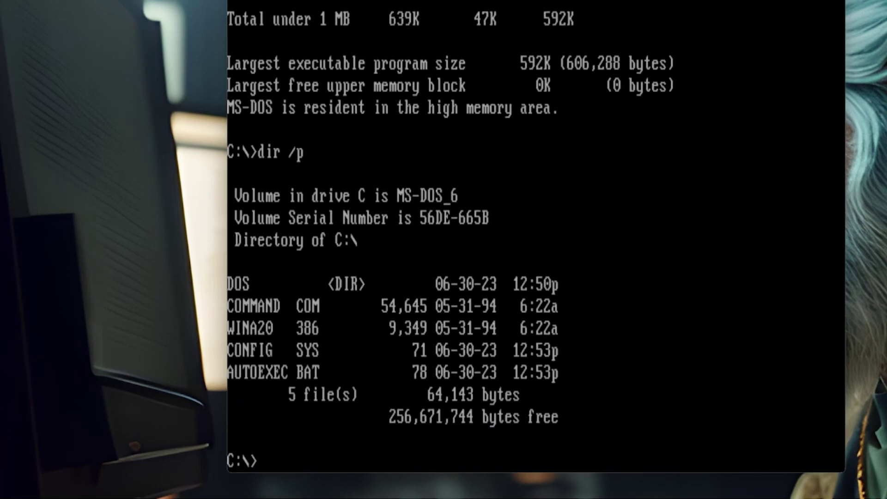
{"action": "type", "text": "cd dos"}
{"action": "key", "text": "Return"}
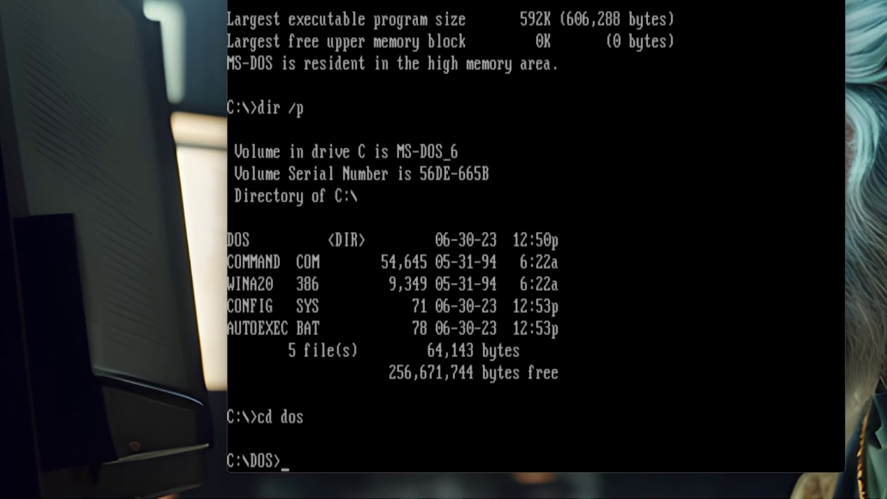
{"action": "type", "text": "dir /p"}
{"action": "key", "text": "Return"}
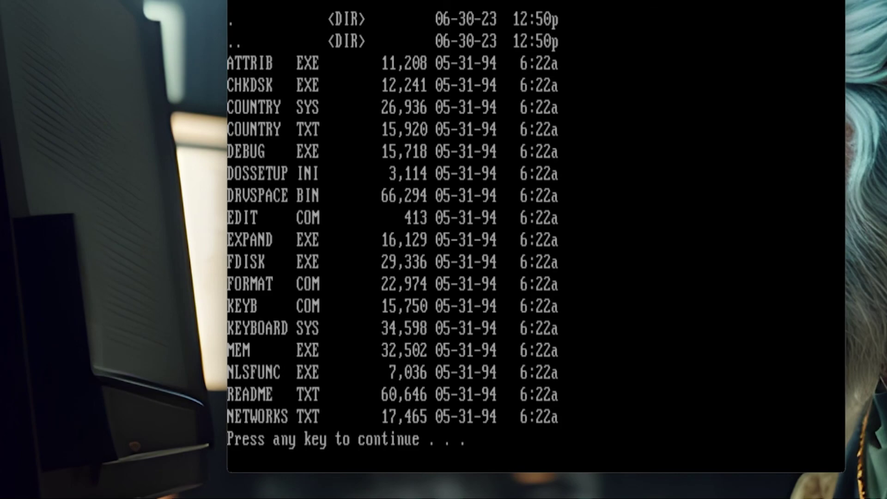